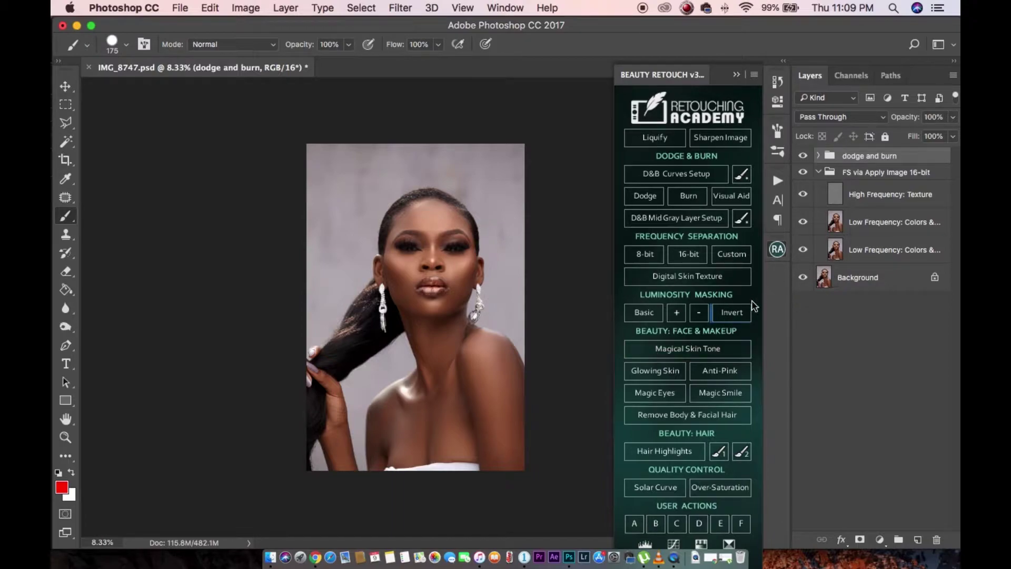
Collapse the frequency separation group and select the dodge and burn group.
left_click(854, 172)
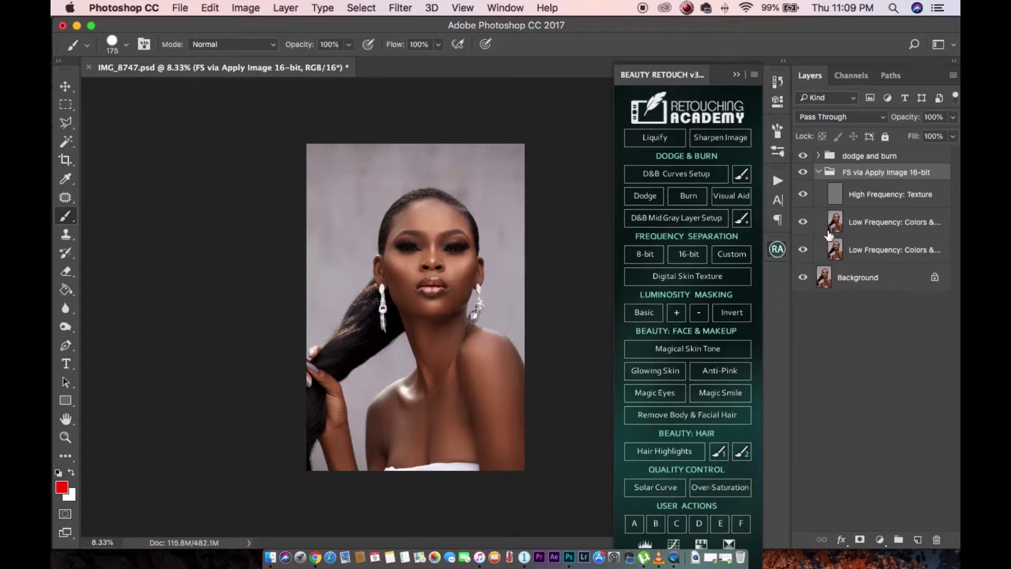
key("super+plus")
key("super+plus")
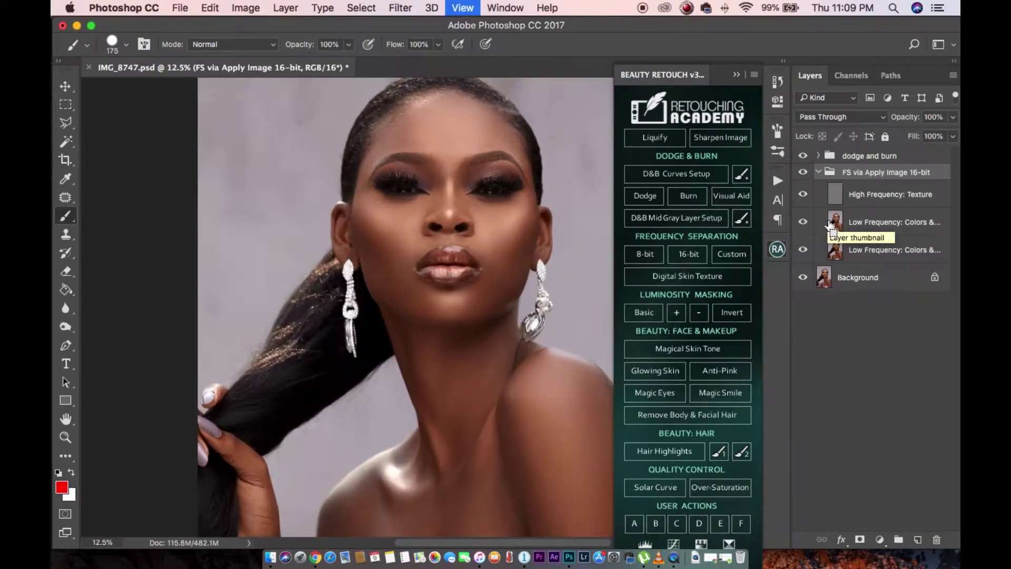
key("super+minus")
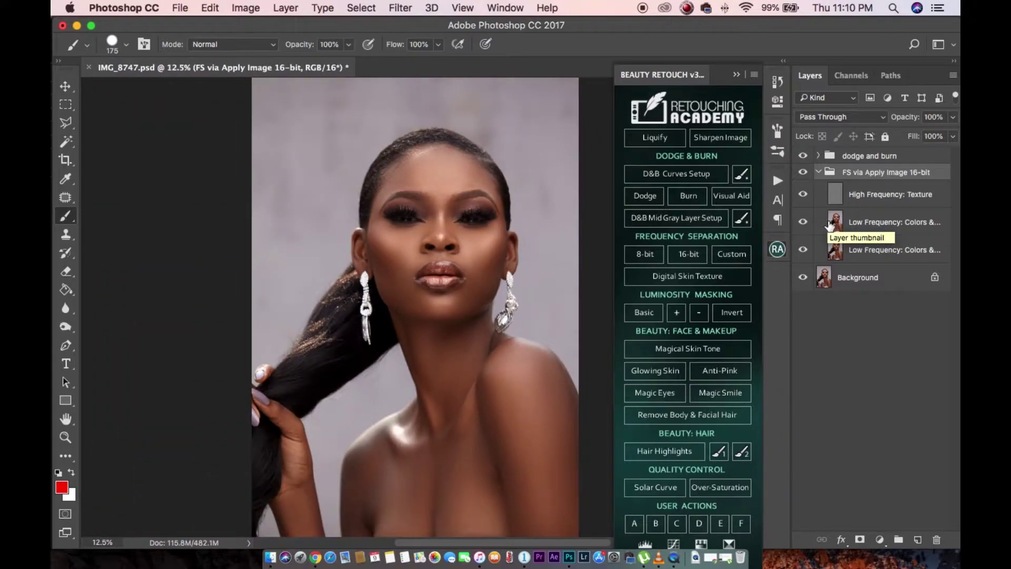
left_click(883, 156)
left_click(818, 172)
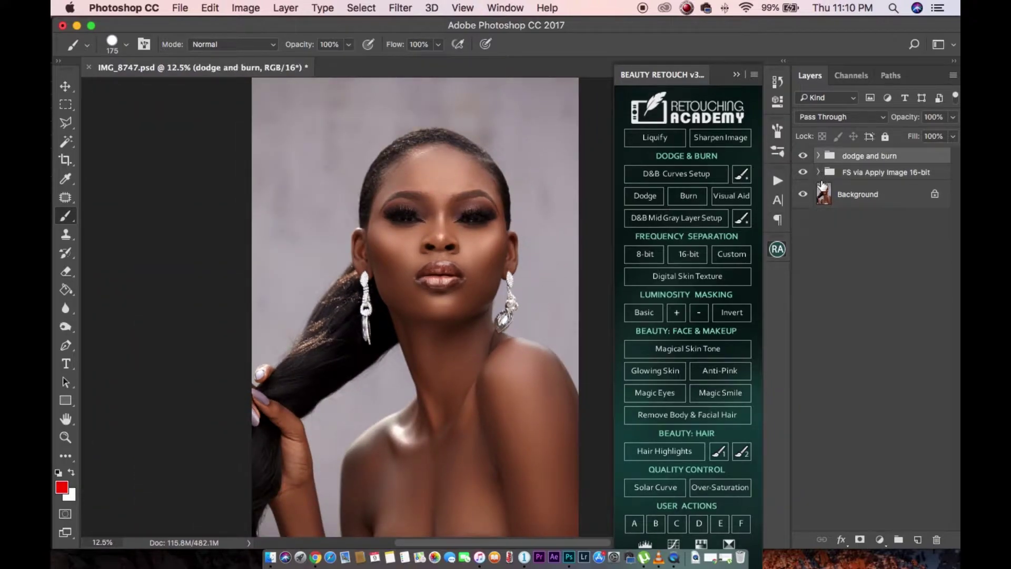
Compare the portrait with the dodge and burn and frequency separation groups hidden and shown.
left_click(803, 156)
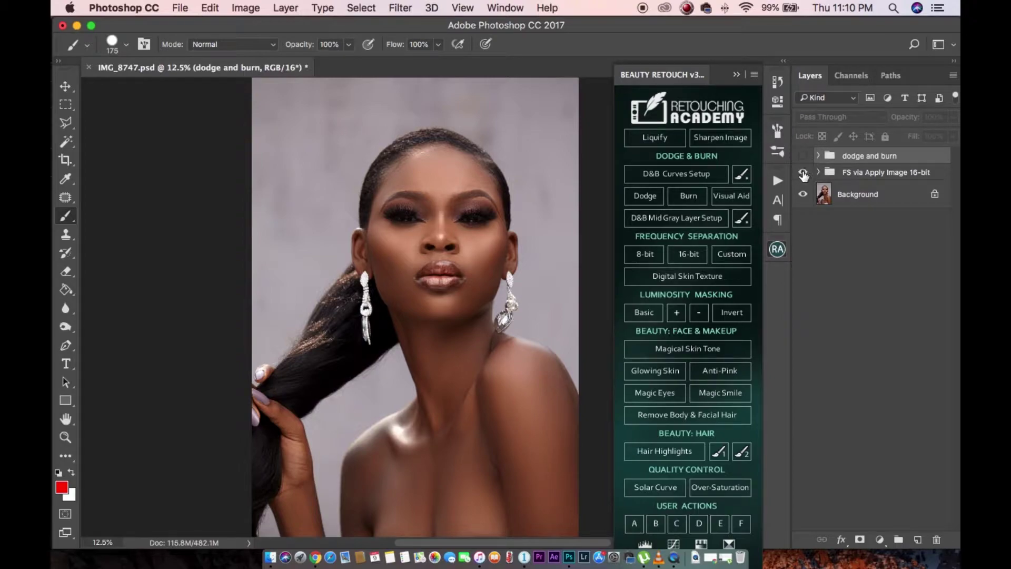
left_click(803, 173)
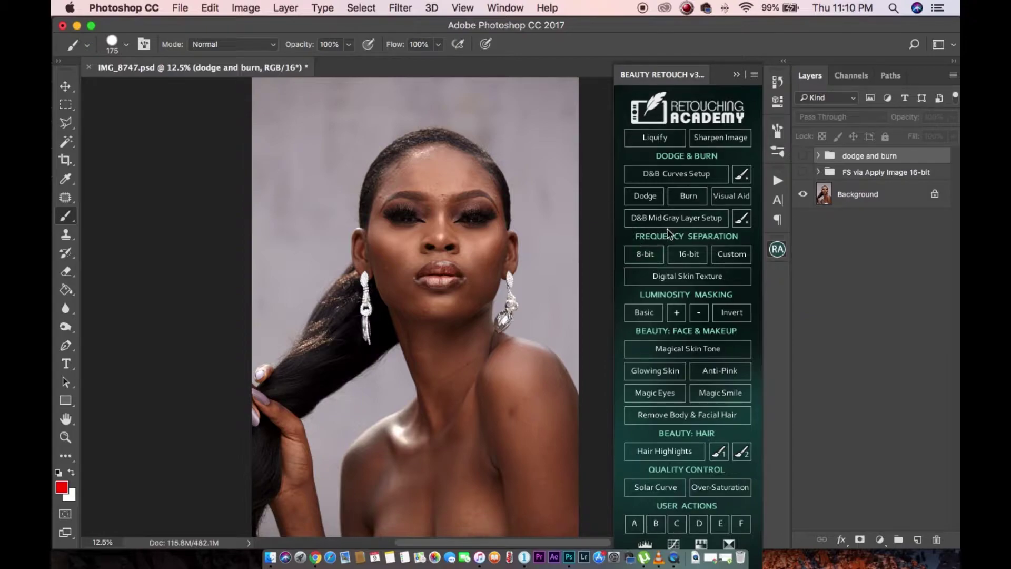
key("super+plus")
left_click_drag(539, 317, 429, 402)
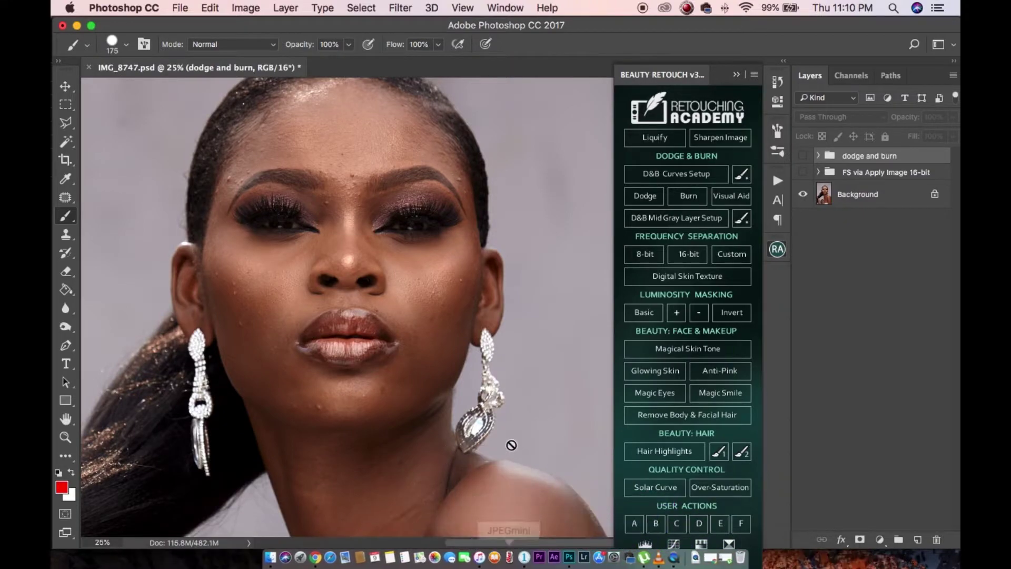
left_click(803, 172)
left_click(803, 156)
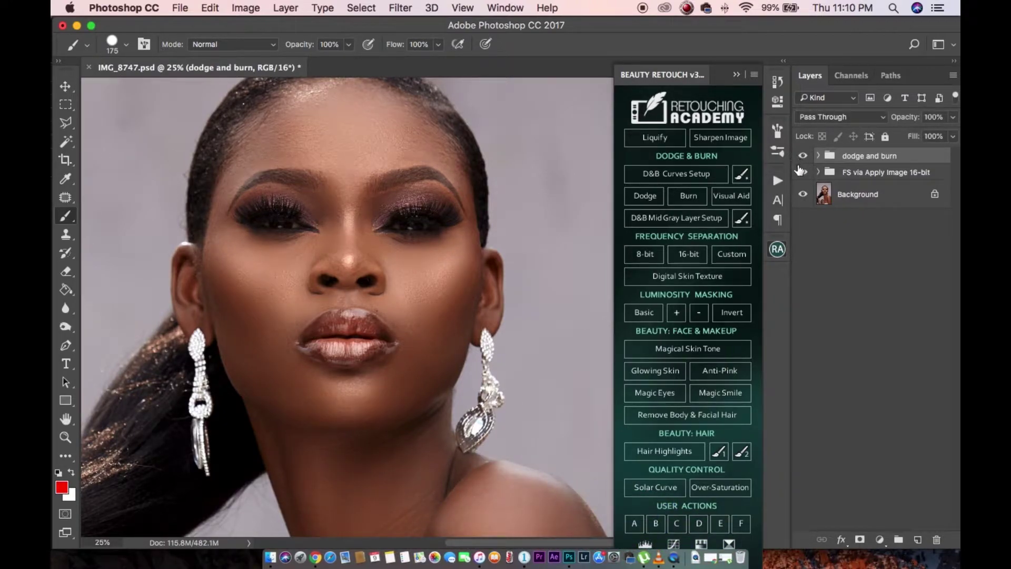
left_click(803, 193)
key("super+minus")
key("super+minus")
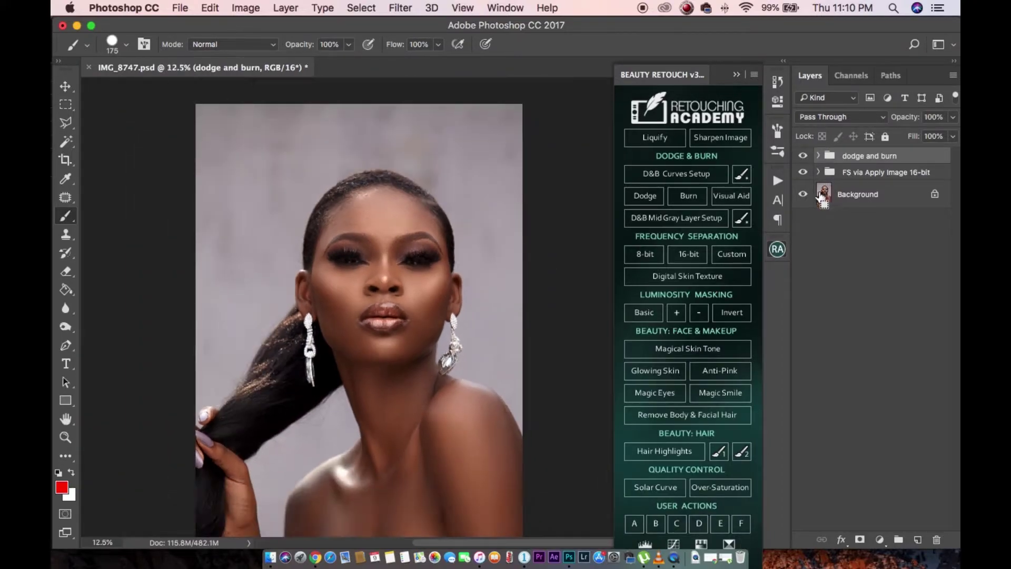
Run the Magical Skin Tone action and expand the resulting Skin Color group.
key("super+equal")
key("super+equal")
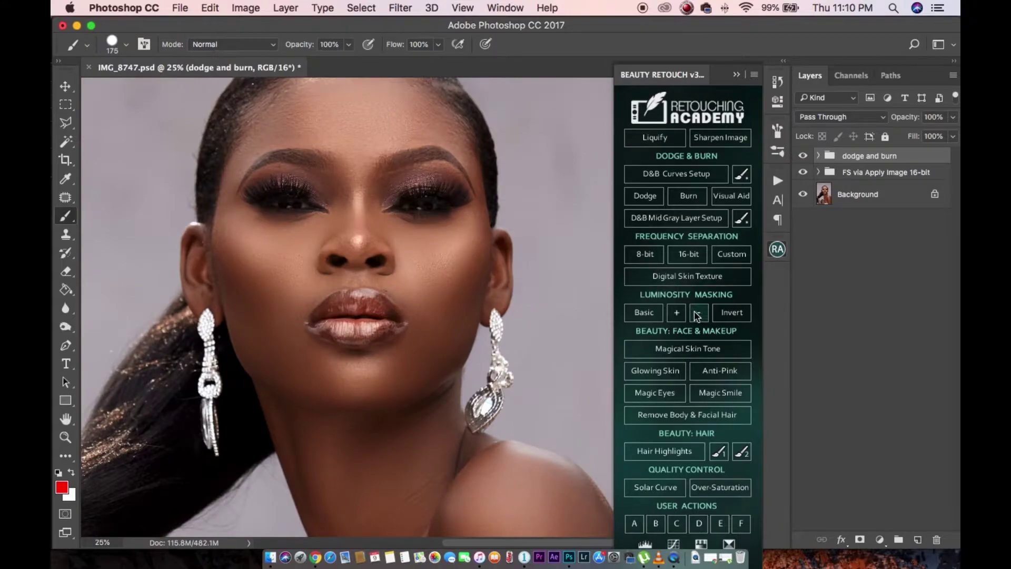
left_click(693, 352)
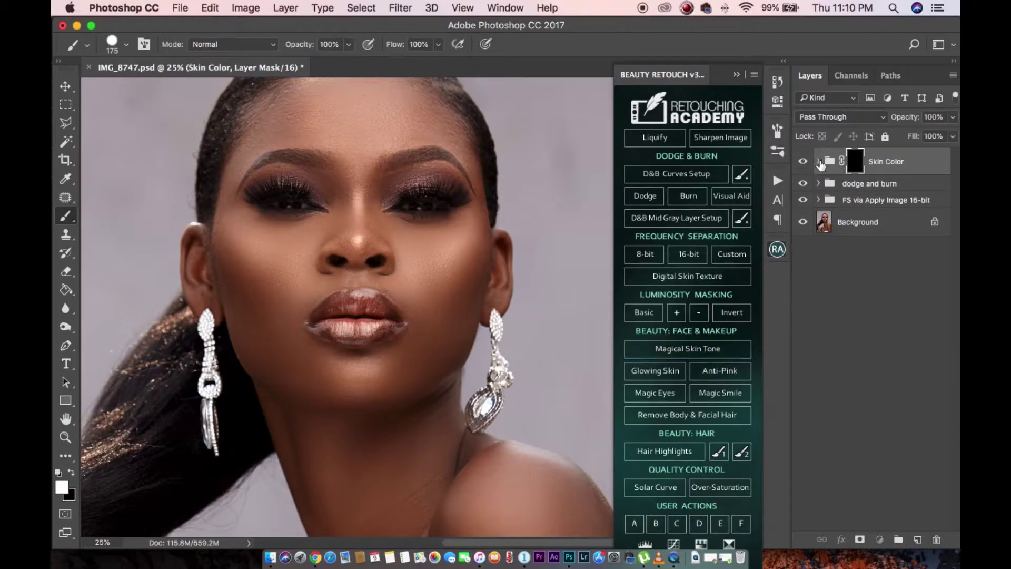
left_click(819, 162)
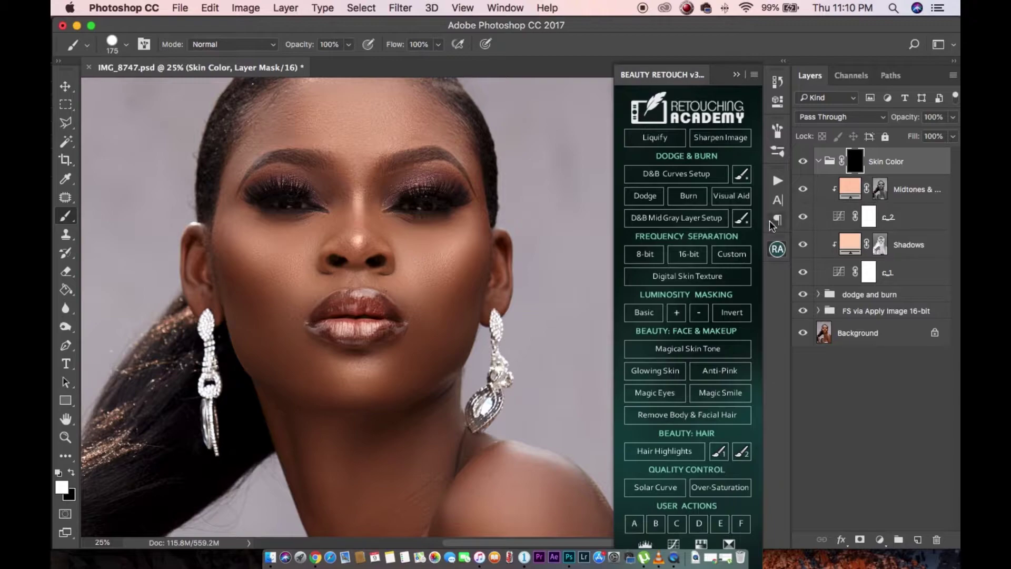
Paint a test stroke in white over the forehead on the Skin Color mask with a 300 px brush at 100% hardness.
key("super+minus")
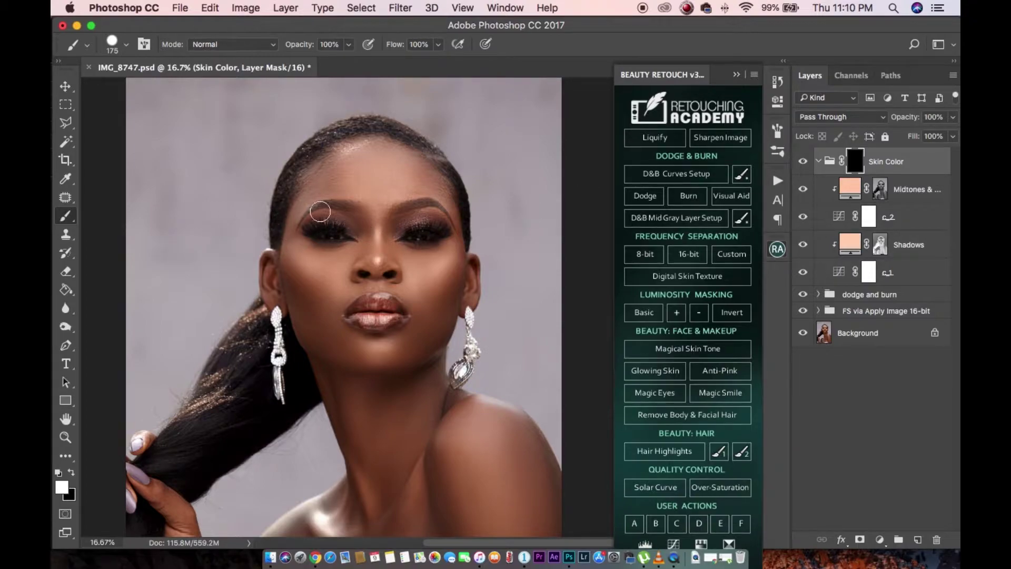
key("bracketright")
key("bracketright")
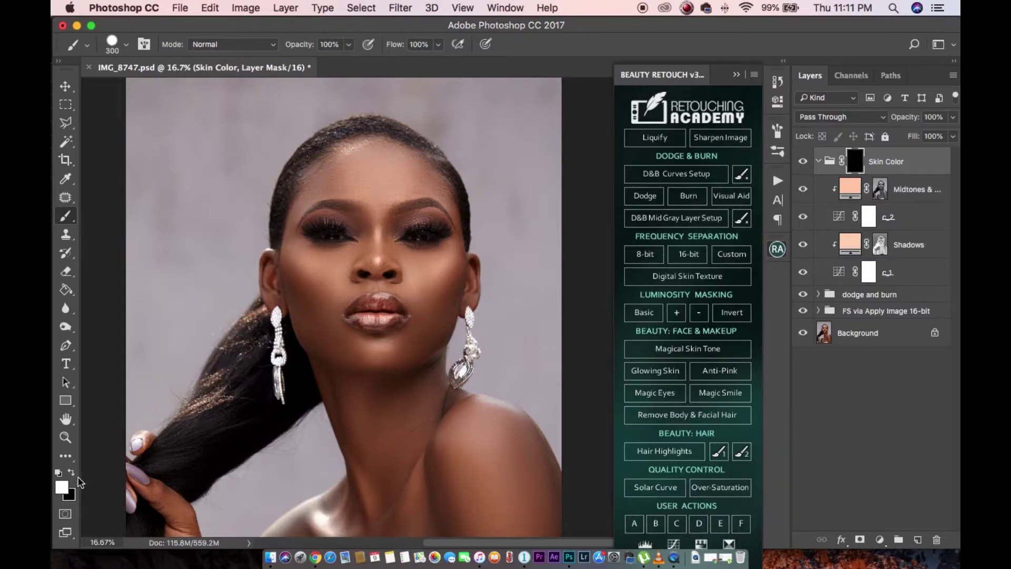
left_click(66, 217)
left_click(125, 45)
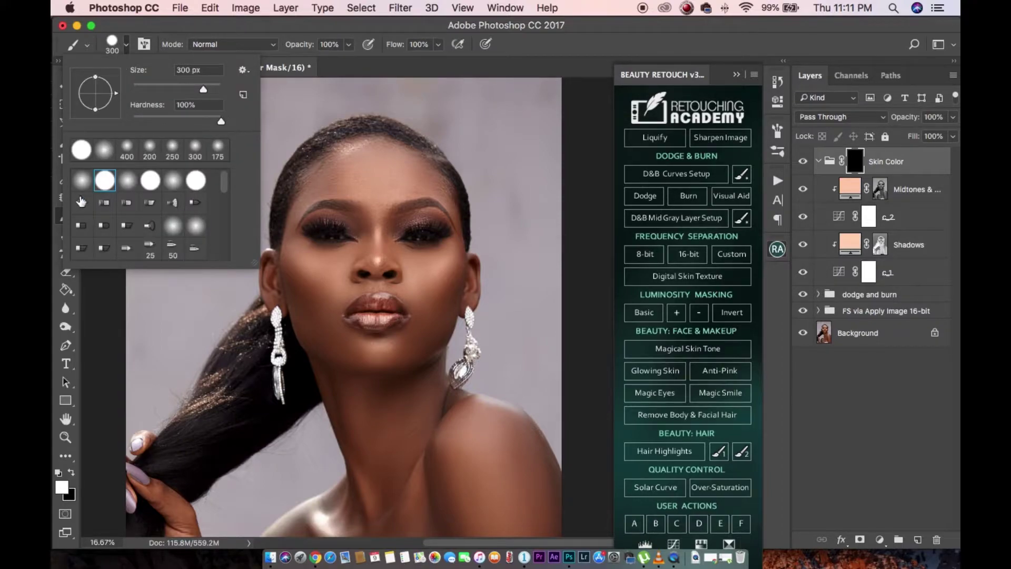
left_click(541, 56)
mouse_move(358, 189)
left_mouse_down()
mouse_move(356, 176)
mouse_move(388, 171)
mouse_move(376, 208)
left_mouse_up()
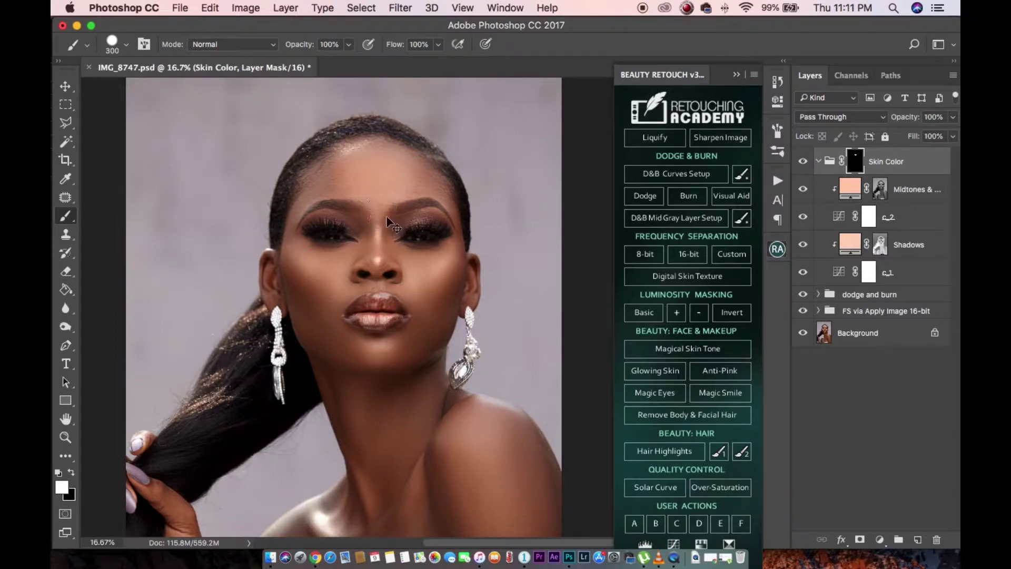
Examine the painted forehead patch up close with the Skin Color group hidden and shown.
key("super+equal")
key("super+equal")
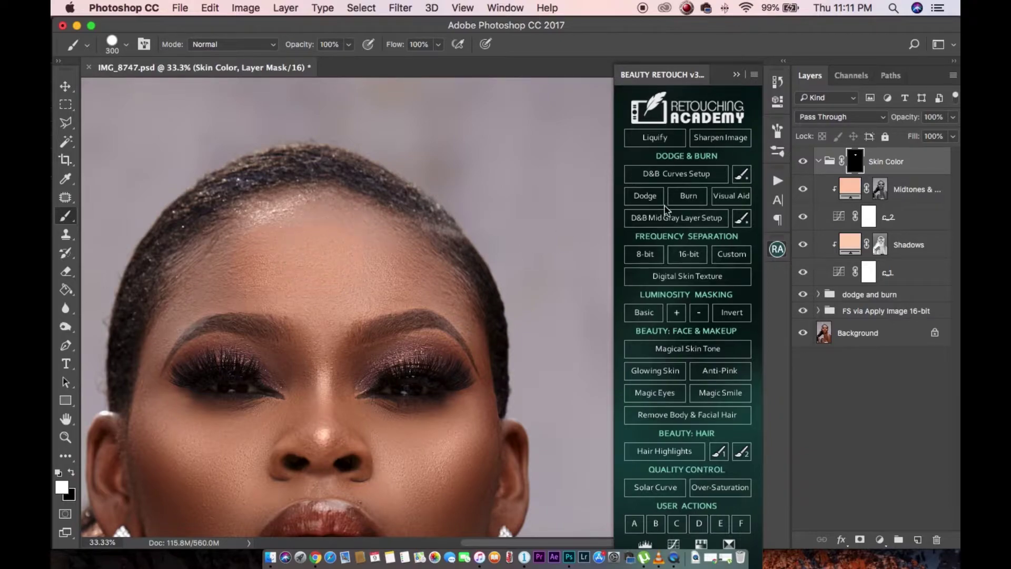
left_click(804, 163)
key("super+plus")
left_click(805, 163)
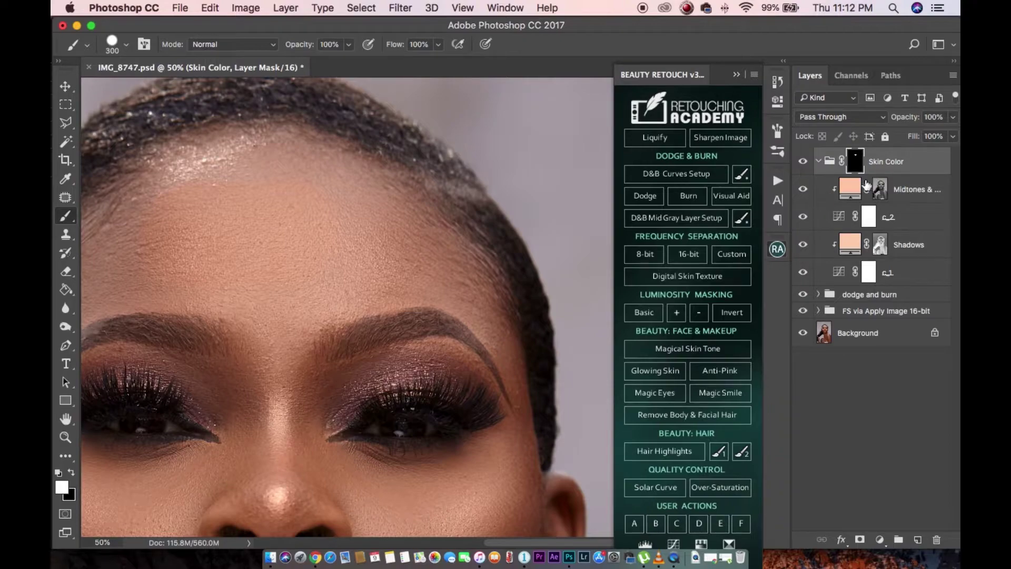
Set the Midtones & Highlights fill color to b68c71, sampled from the forehead skin.
left_click(850, 189)
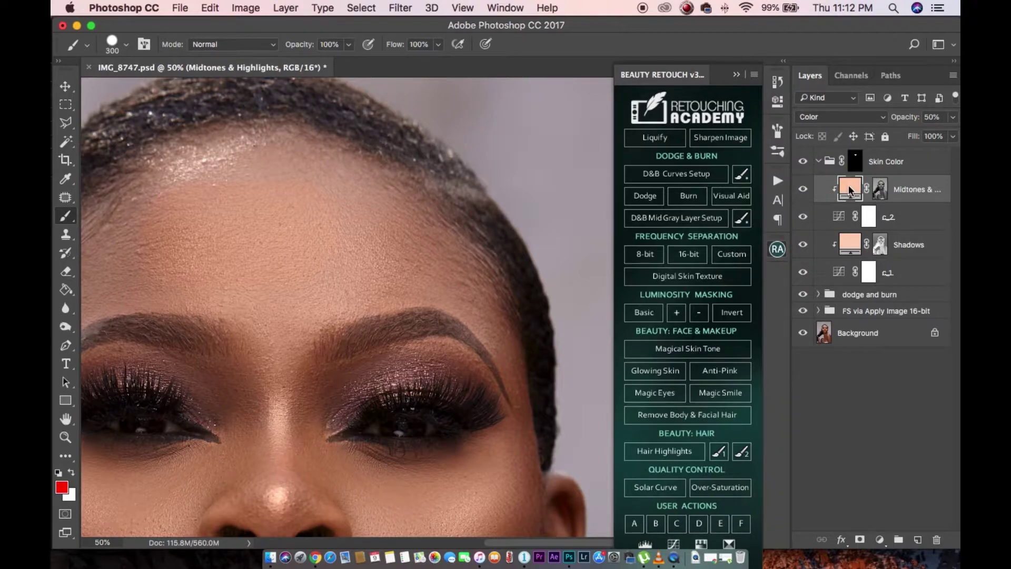
double_click(851, 189)
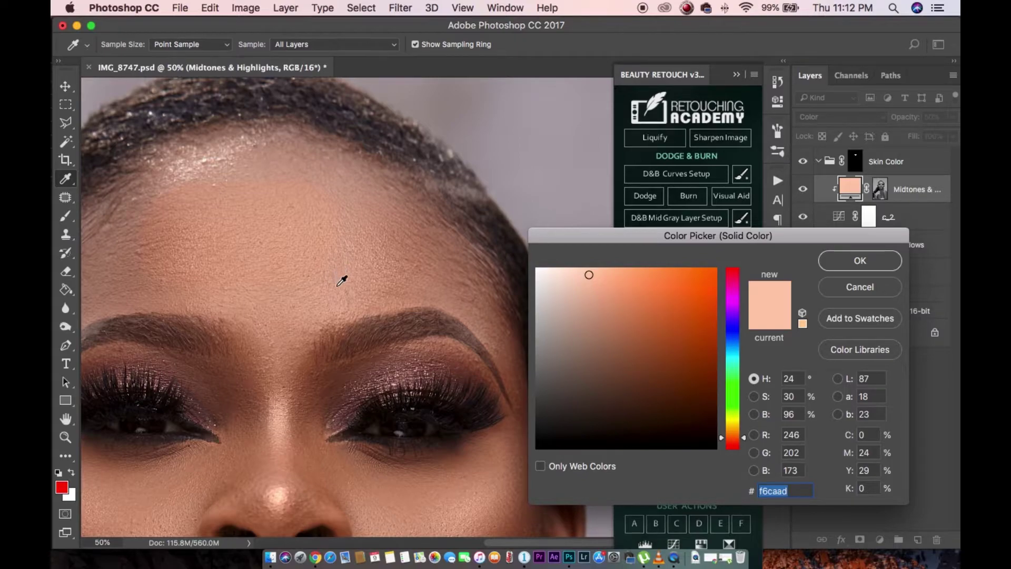
left_click(340, 281)
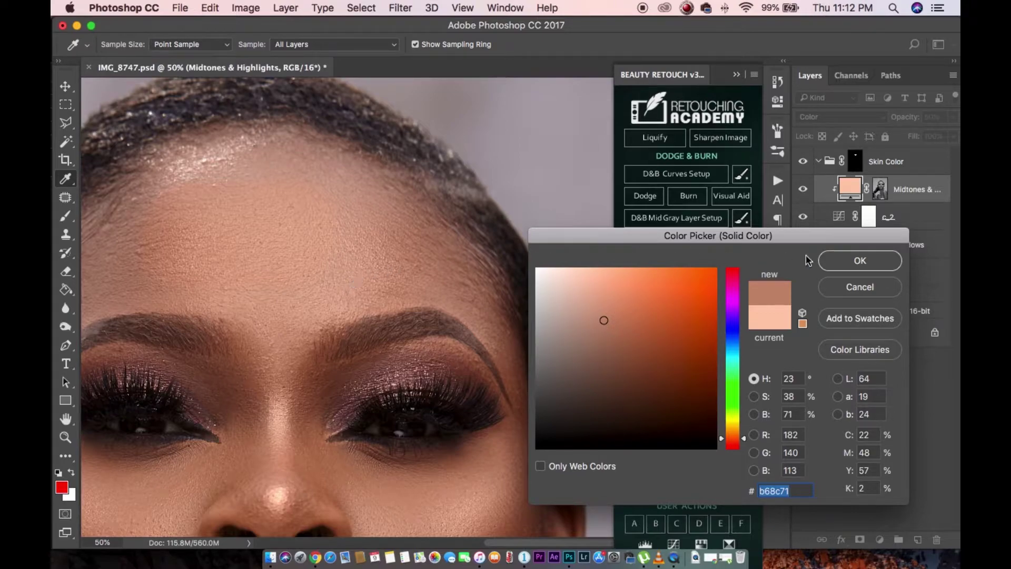
left_click(858, 261)
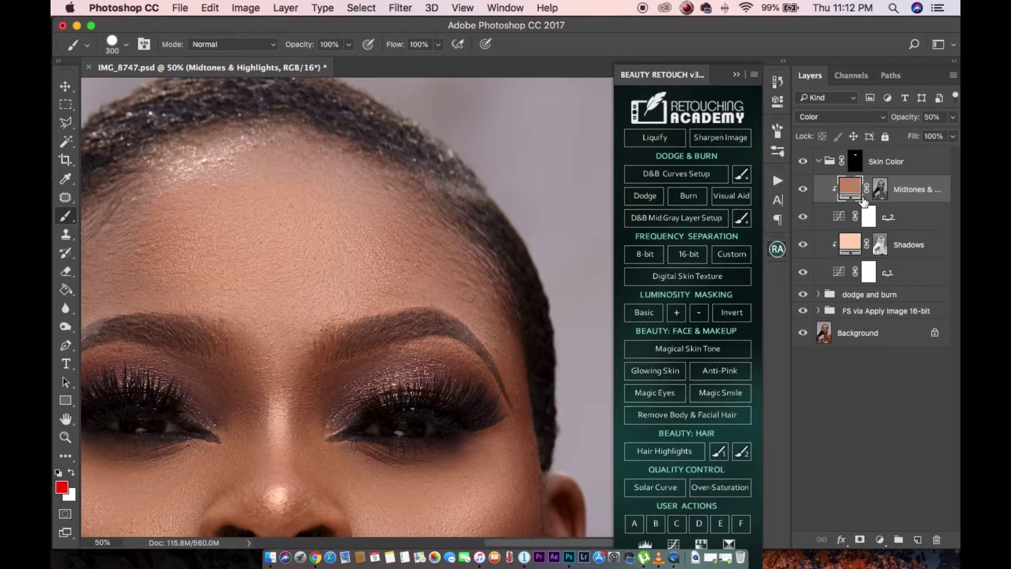
Set the Shadows fill color to 6a442e, sampled from the shaded skin along the lower jaw.
left_click(851, 246)
double_click(849, 244)
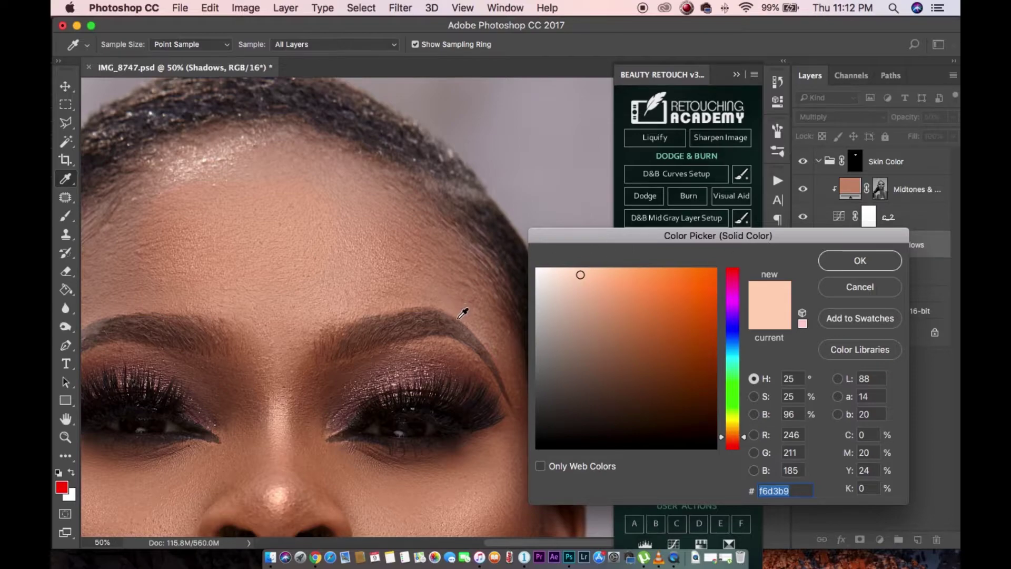
key("super+minus")
left_click_drag(366, 412, 381, 254)
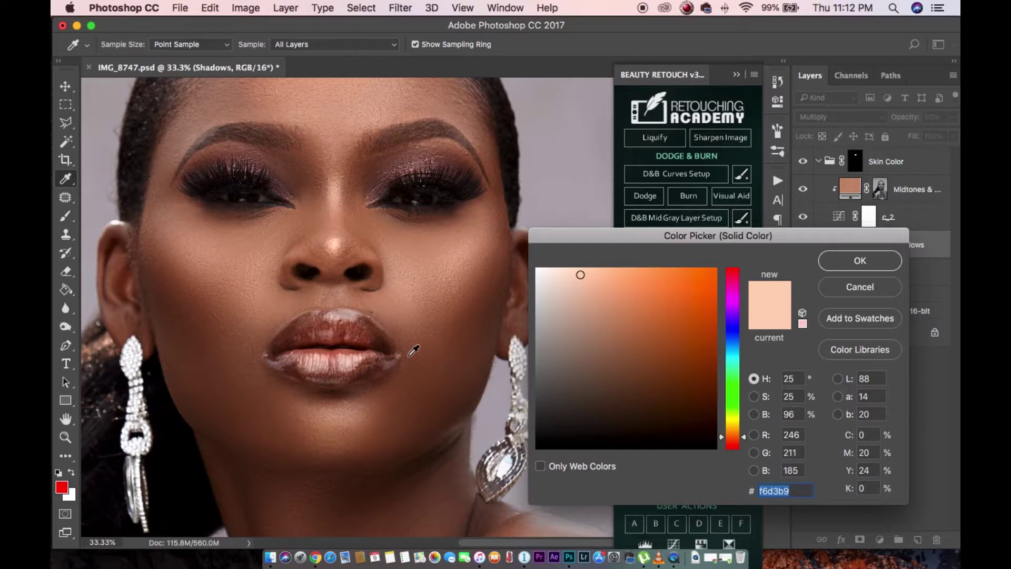
left_click(289, 448)
left_click(297, 437)
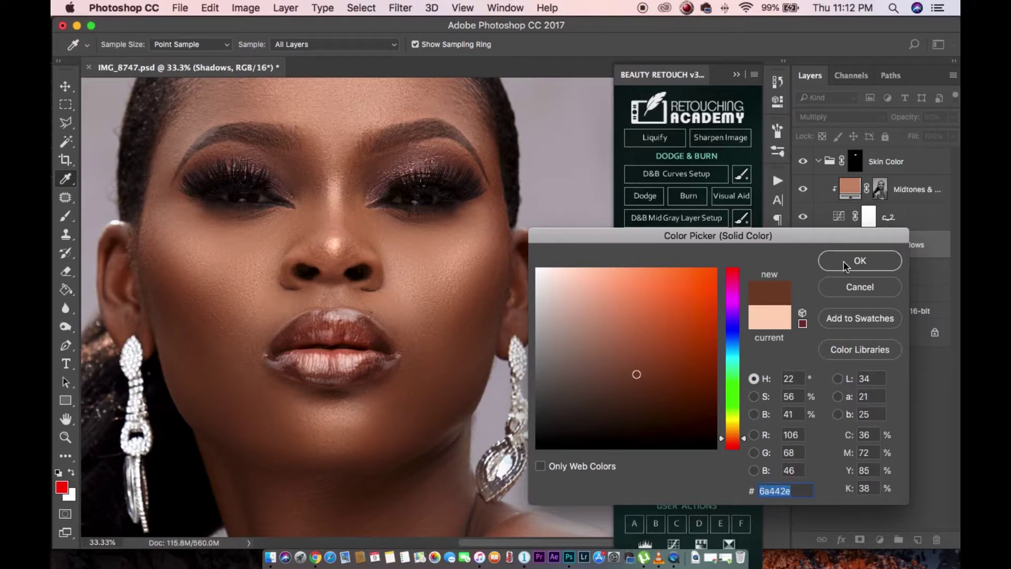
left_click(859, 261)
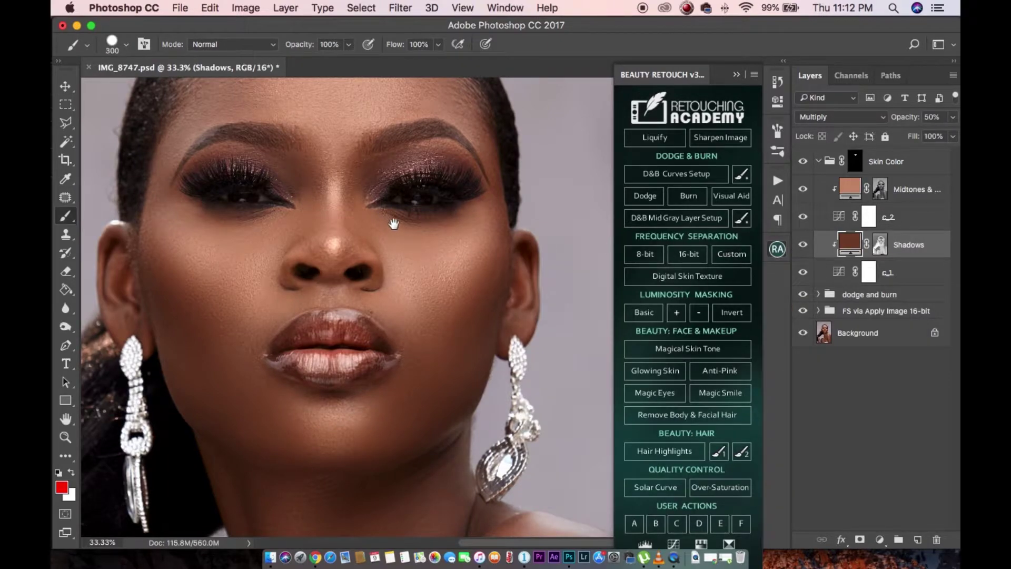
Collapse the Skin Color group and compare the forehead with and without the recolored correction at several zoom levels.
left_click_drag(395, 224, 375, 334)
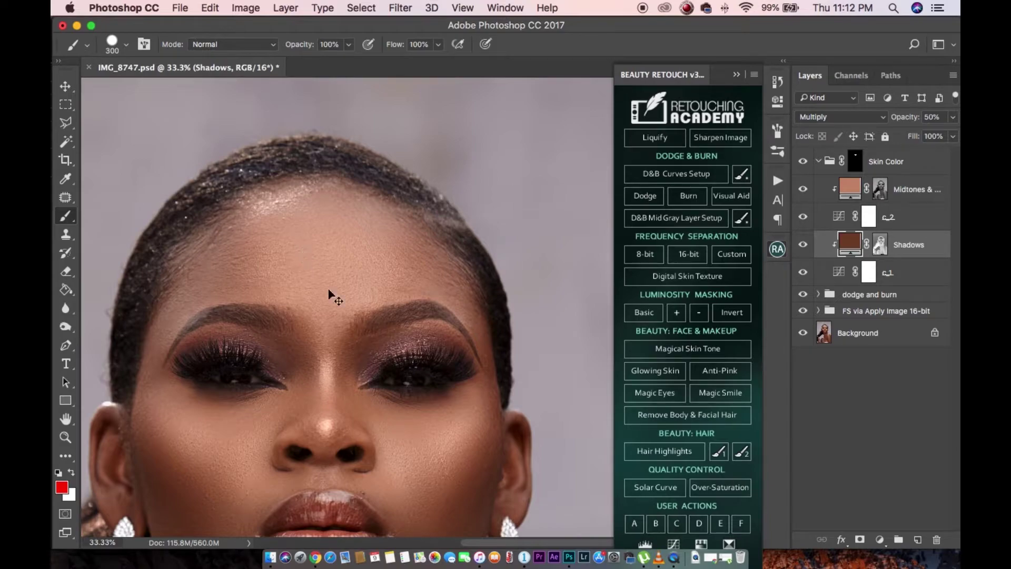
key("super+plus")
left_click(819, 162)
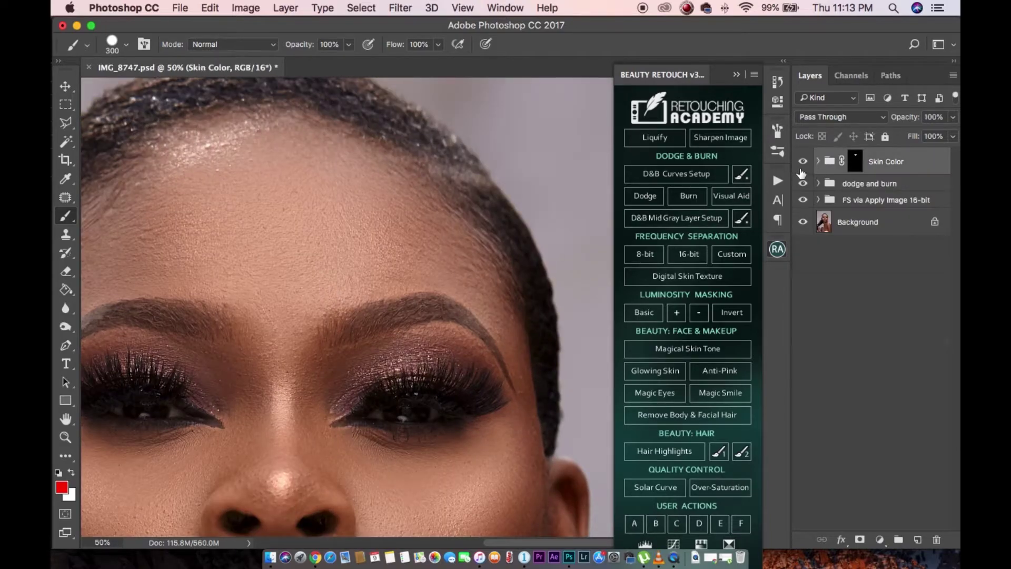
left_click(803, 163)
left_click(803, 163)
left_click(803, 163)
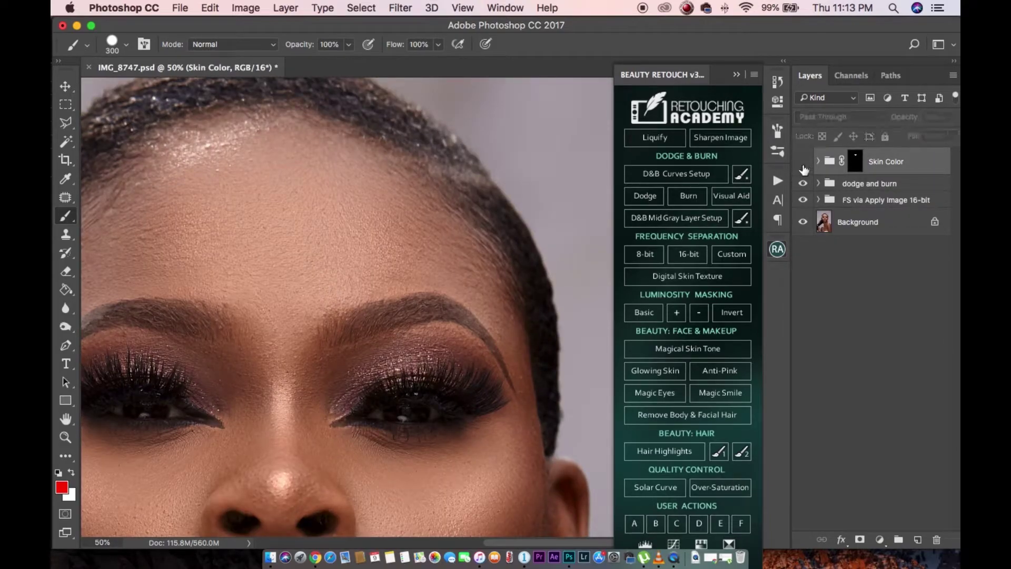
left_click(804, 163)
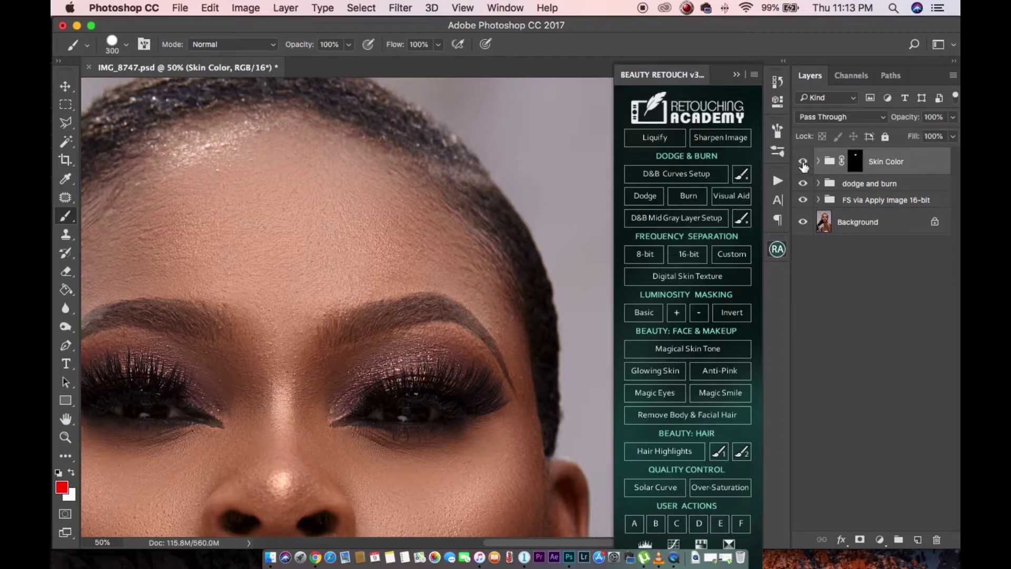
scroll(429, 255, "left", 5)
left_click(803, 164)
left_click(803, 163)
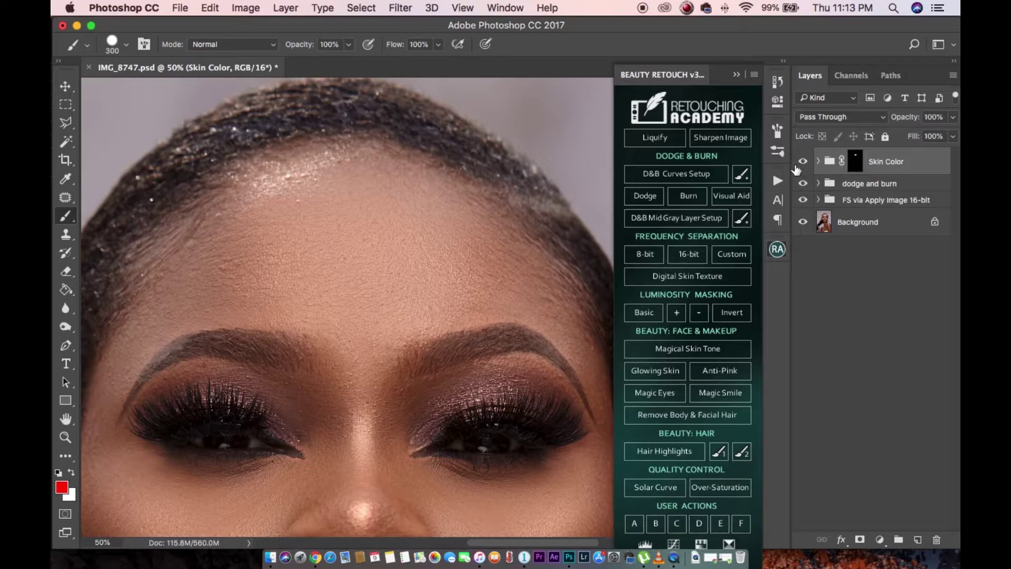
key("super+plus")
left_click(803, 162)
left_click(804, 163)
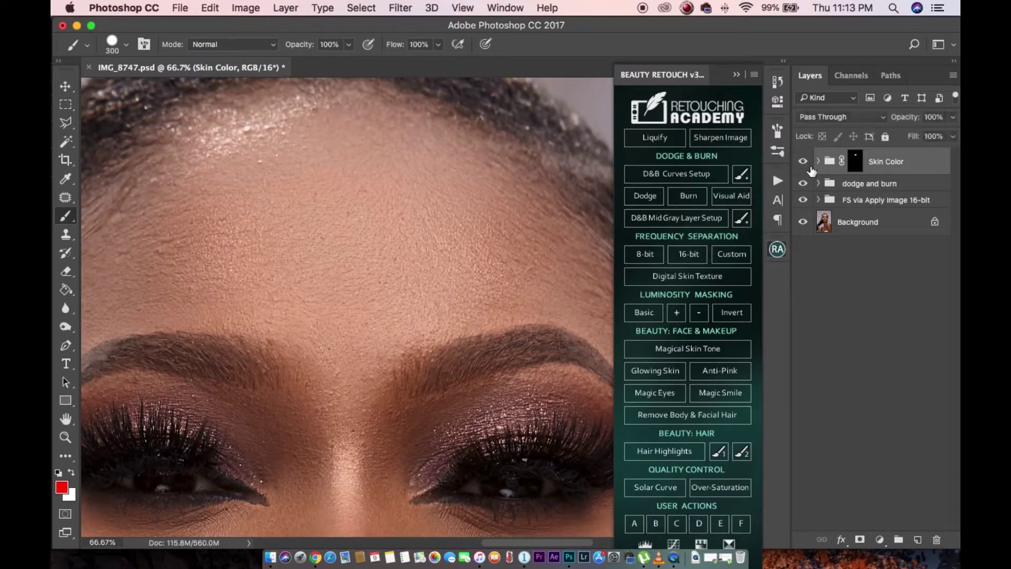
left_click(805, 164)
left_click(806, 165)
left_click(802, 164)
left_click(800, 165)
left_click(800, 165)
left_click(799, 165)
Paint the forehead in white on the Skin Color mask, reducing the brush to 175 px.
key("super+minus")
key("super+minus")
left_click(854, 164)
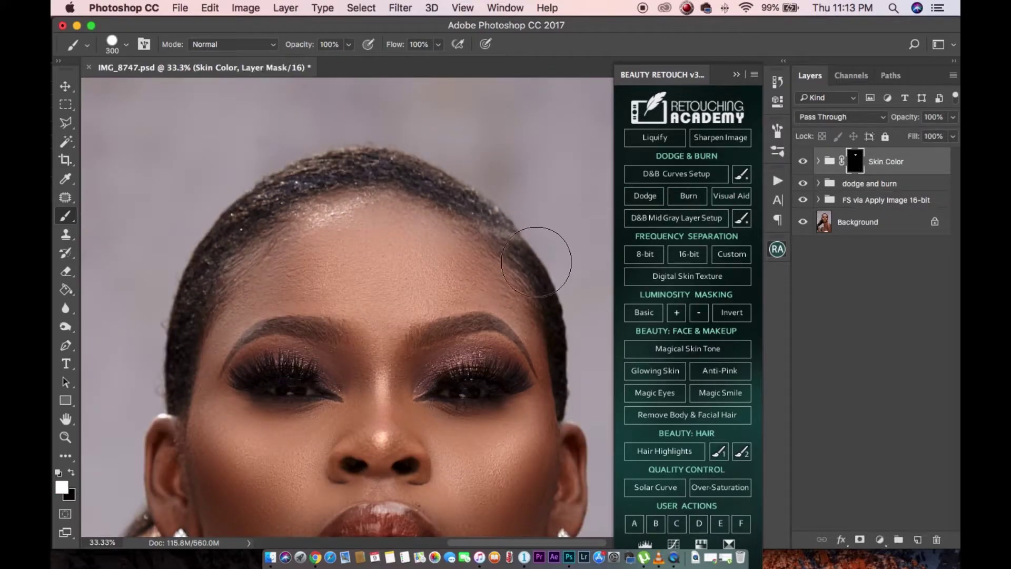
key("bracketleft")
key("bracketleft")
key("bracketleft")
key("bracketleft")
key("bracketleft")
key("bracketright")
key("bracketright")
key("bracketleft")
key("bracketleft")
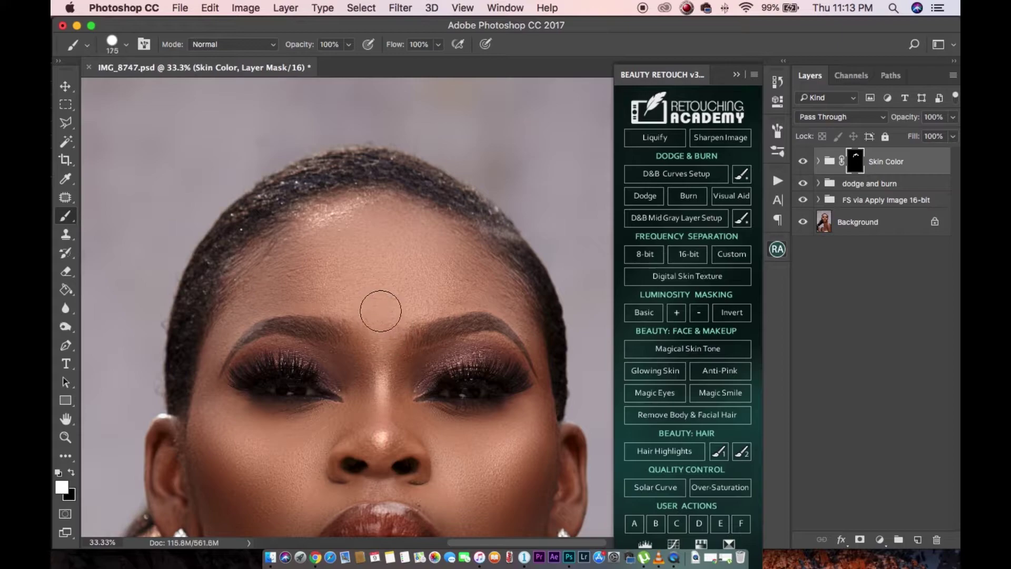
Paint the skin between and around the eyebrows and eyes in white on the Skin Color mask, reducing the brush to 80 px.
key("bracketright")
key("bracketright")
key("bracketleft")
scroll(524, 418, "down", 5)
key("bracketleft")
key("bracketleft")
key("bracketleft")
key("bracketleft")
key("bracketleft")
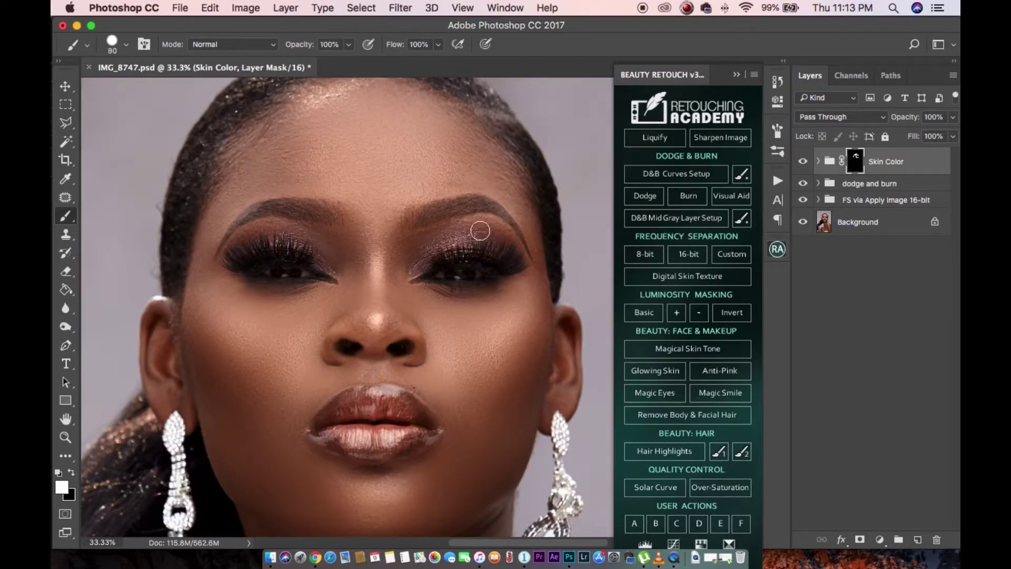
Paint the cheeks in white on the Skin Color mask, enlarging the brush to 300 px.
key("bracketright")
key("bracketright")
key("bracketright")
key("bracketright")
key("bracketright")
key("bracketright")
mouse_move(525, 307)
left_mouse_down()
mouse_move(508, 375)
mouse_move(484, 340)
mouse_move(468, 363)
left_mouse_up()
key("bracketright")
key("bracketright")
key("bracketright")
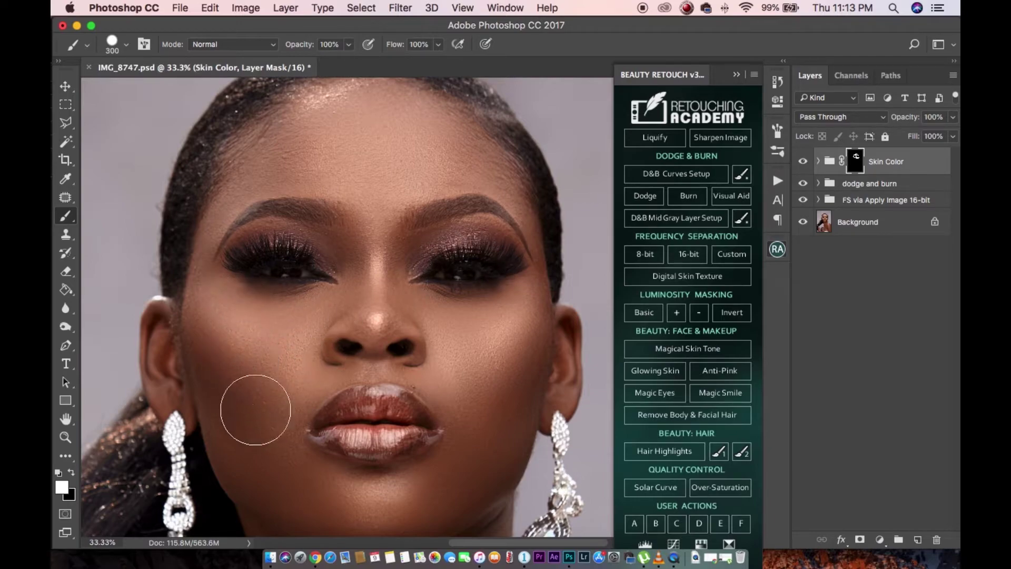
Paint the lower cheeks, jaw and chin in white on the Skin Color mask with a brush of about 300 px.
key("bracketleft")
mouse_move(451, 357)
left_mouse_down()
mouse_move(461, 391)
mouse_move(451, 388)
mouse_move(481, 417)
mouse_move(486, 350)
mouse_move(509, 394)
mouse_move(555, 343)
mouse_move(520, 414)
left_mouse_up()
key("bracketright")
left_click_drag(462, 463, 497, 316)
key("bracketright")
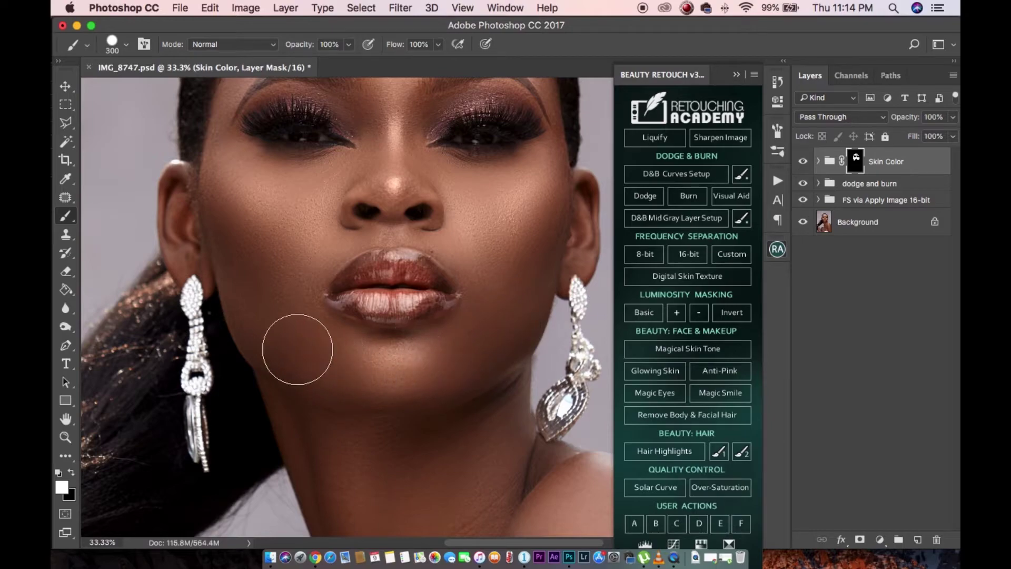
mouse_move(304, 301)
left_mouse_down()
mouse_move(300, 343)
mouse_move(284, 316)
mouse_move(374, 364)
mouse_move(388, 394)
left_mouse_up()
mouse_move(332, 424)
left_mouse_down()
mouse_move(342, 289)
mouse_move(368, 387)
left_mouse_up()
Extend the white painting on the Skin Color mask down the neck and onto the shoulder.
key("super+minus")
key("bracketleft")
key("bracketleft")
key("bracketright")
key("bracketright")
mouse_move(373, 313)
left_mouse_down()
mouse_move(377, 282)
mouse_move(382, 342)
mouse_move(361, 297)
mouse_move(394, 411)
mouse_move(392, 449)
mouse_move(394, 388)
mouse_move(434, 362)
mouse_move(482, 265)
mouse_move(471, 343)
mouse_move(417, 459)
mouse_move(393, 295)
mouse_move(394, 338)
mouse_move(430, 300)
mouse_move(418, 375)
mouse_move(435, 287)
mouse_move(452, 296)
mouse_move(442, 244)
mouse_move(521, 271)
mouse_move(524, 376)
mouse_move(477, 396)
mouse_move(523, 450)
mouse_move(520, 491)
mouse_move(548, 502)
mouse_move(556, 416)
mouse_move(536, 286)
mouse_move(552, 313)
mouse_move(541, 358)
mouse_move(440, 402)
mouse_move(469, 447)
mouse_move(494, 462)
mouse_move(459, 440)
mouse_move(431, 372)
mouse_move(380, 411)
mouse_move(384, 342)
mouse_move(363, 357)
mouse_move(380, 340)
mouse_move(301, 391)
mouse_move(298, 464)
mouse_move(338, 432)
mouse_move(346, 470)
mouse_move(457, 445)
mouse_move(390, 453)
mouse_move(475, 454)
left_mouse_up()
Display the mask as a red overlay and paint the chest, shoulder and upper arm in white with a 500 px brush.
key("backslash")
key("super+minus")
key("bracketright")
key("bracketright")
key("bracketright")
key("bracketright")
key("bracketright")
key("bracketright")
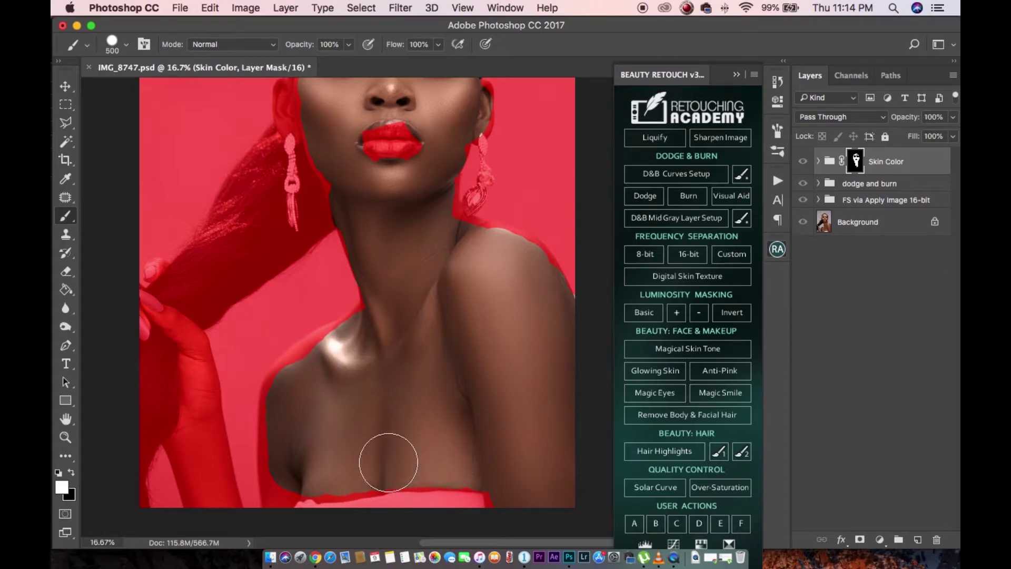
Reduce the brush to 175 px and fill in the missed edge of the shoulder and arm on the hair side in white.
key("backslash")
key("bracketleft")
key("bracketleft")
key("backslash")
key("bracketleft")
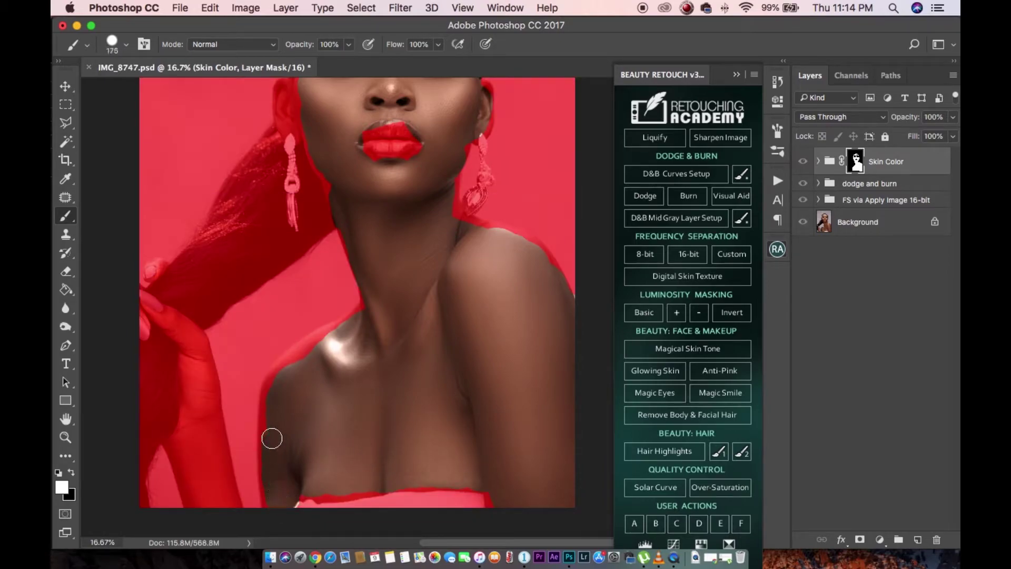
Paint the forearm and the hand holding the ponytail in white on the Skin Color mask.
mouse_move(211, 445)
left_mouse_down()
mouse_move(210, 505)
mouse_move(208, 422)
left_mouse_up()
key("bracketleft")
key("bracketleft")
key("bracketleft")
key("bracketleft")
key("bracketleft")
key("bracketleft")
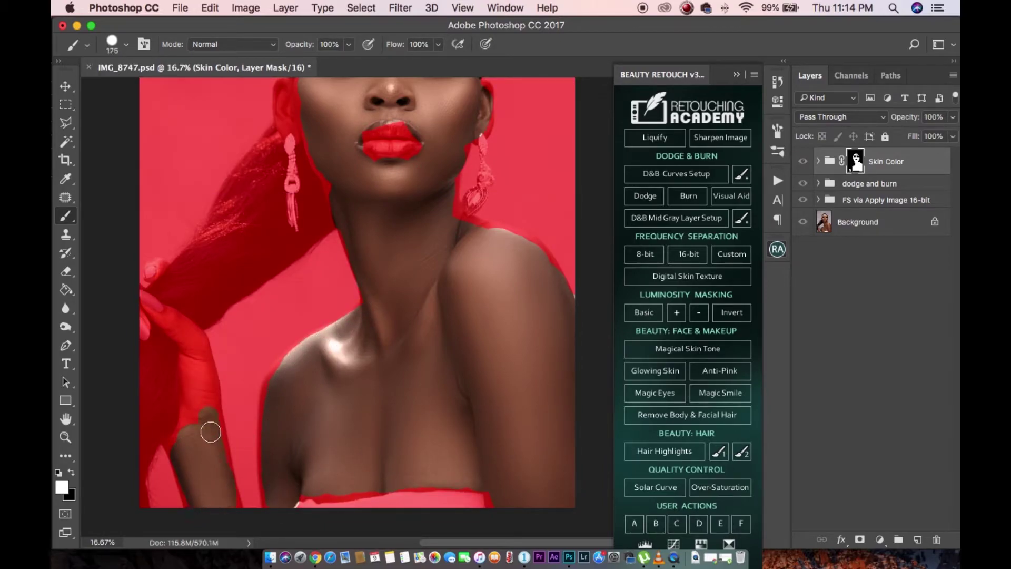
mouse_move(171, 317)
left_mouse_down()
mouse_move(203, 342)
mouse_move(207, 363)
mouse_move(209, 332)
left_mouse_up()
key("x")
key("x")
Clean up the Skin Color mask over the lips by painting them in black with a smaller brush.
key("bracketright")
scroll(371, 270, "up", 5)
key("super+equal")
key("x")
key("bracketleft")
key("bracketleft")
left_click_drag(358, 246, 303, 266)
Paint the remaining forehead skin and both ears in white on the Skin Color mask, finishing with an 80 px brush.
key("x")
scroll(369, 248, "up", 3)
key("bracketright")
key("bracketright")
key("bracketright")
key("bracketright")
mouse_move(332, 179)
left_mouse_down()
mouse_move(253, 158)
mouse_move(388, 163)
mouse_move(411, 174)
left_mouse_up()
scroll(369, 237, "left", 1)
key("bracketleft")
key("bracketleft")
key("bracketleft")
left_click_drag(534, 229, 535, 260)
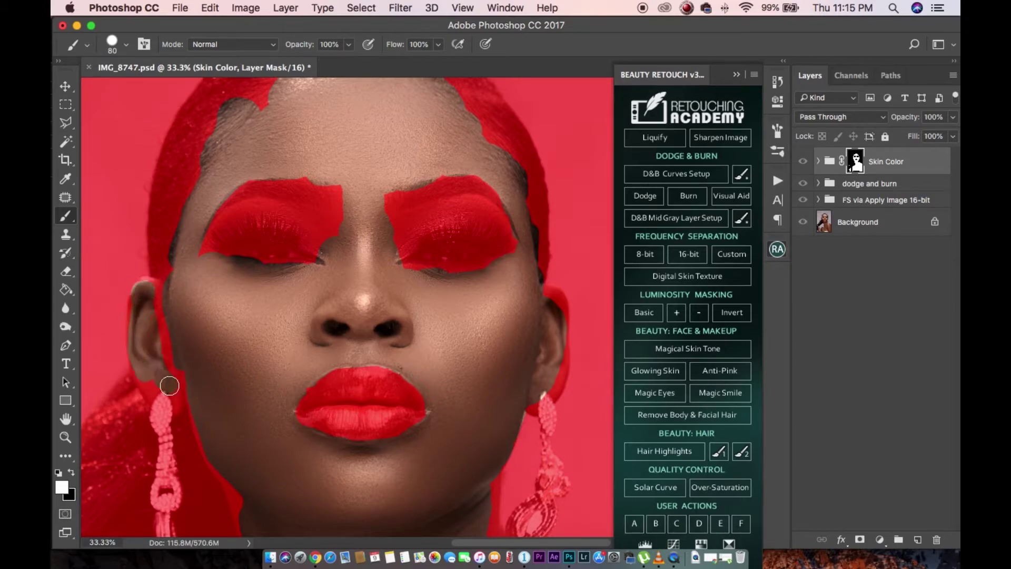
Turn off the mask overlay and compare the portrait with and without the Skin Color group at several zoom levels.
key("super+minus")
key("backslash")
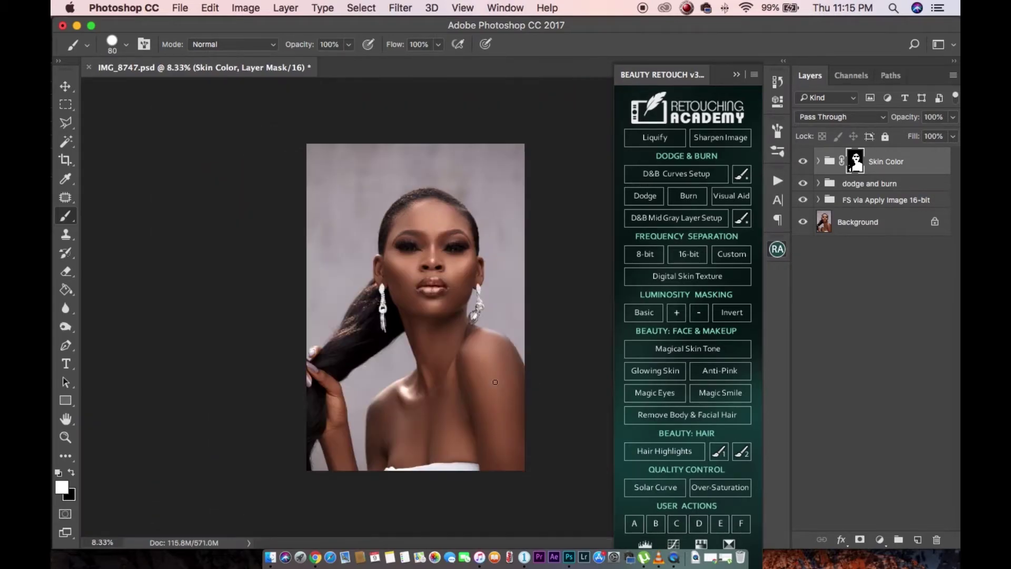
key("super+equal")
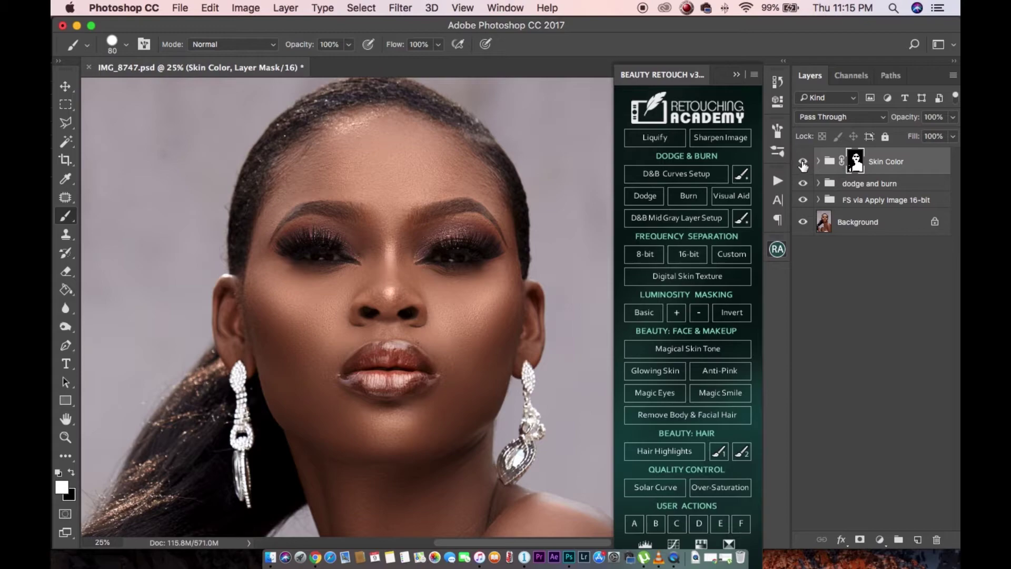
left_click(805, 167)
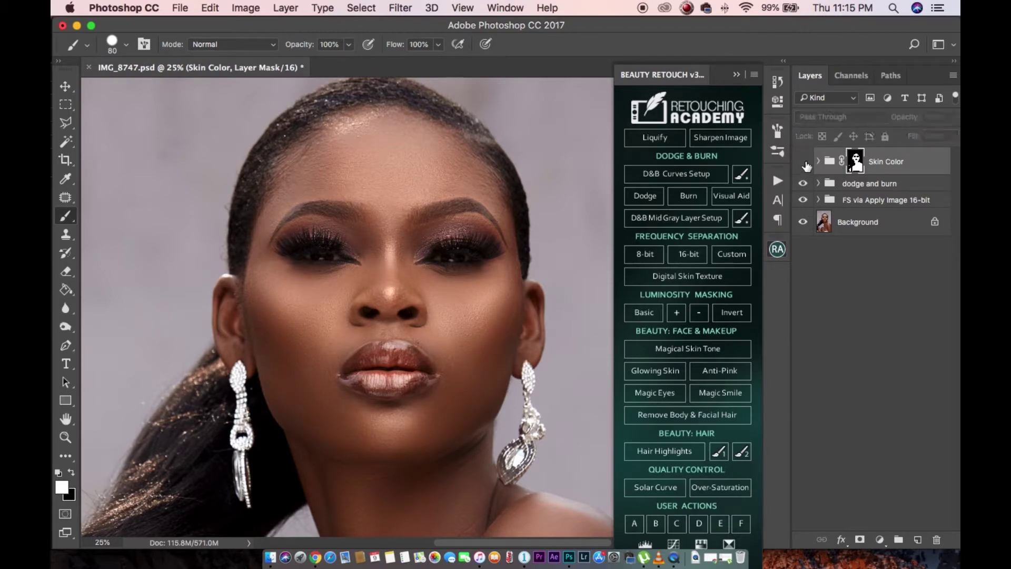
key("super+equal")
left_click(804, 160)
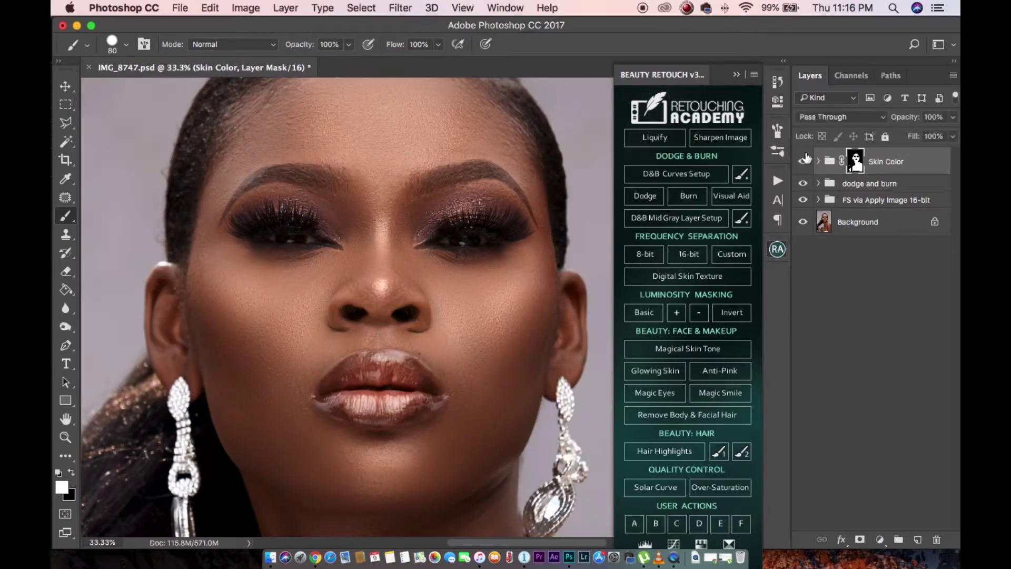
key("super+minus")
key("super+minus")
key("super+minus")
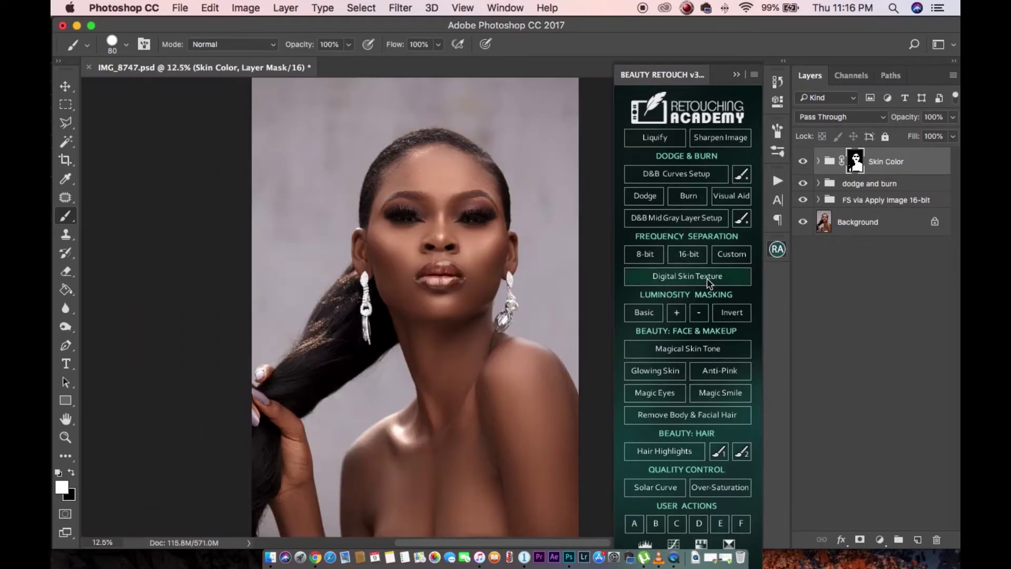
key("super+minus")
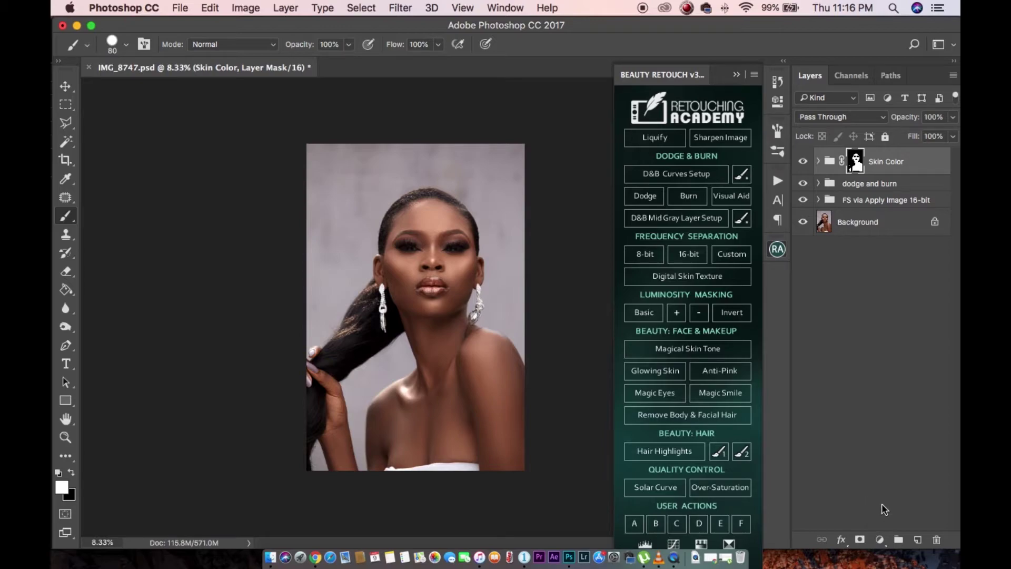
Add a Selective Color adjustment layer above the Skin Color group and set Yellow to -5% for the Blacks.
left_click(880, 541)
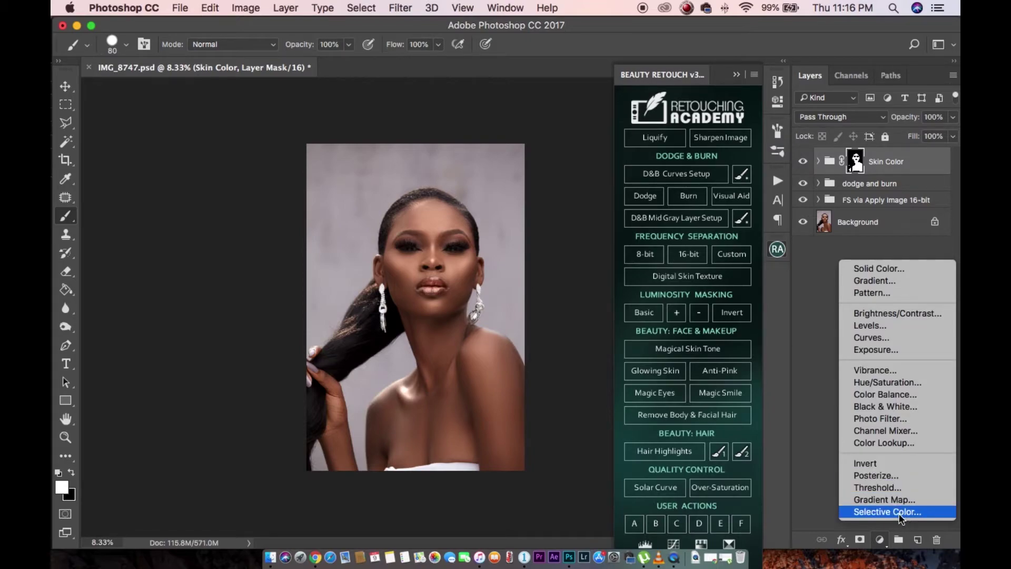
left_click(900, 513)
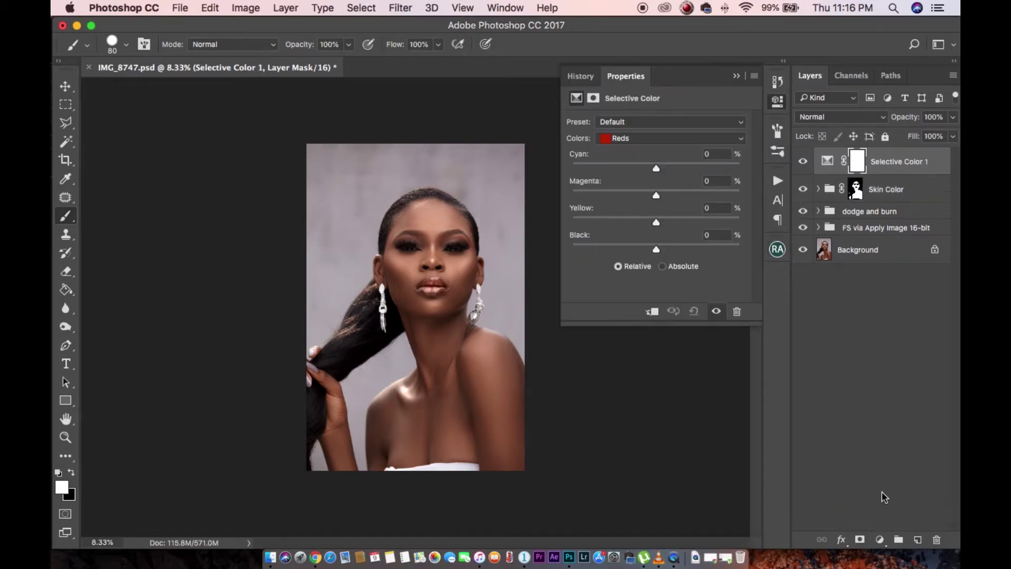
left_click(665, 139)
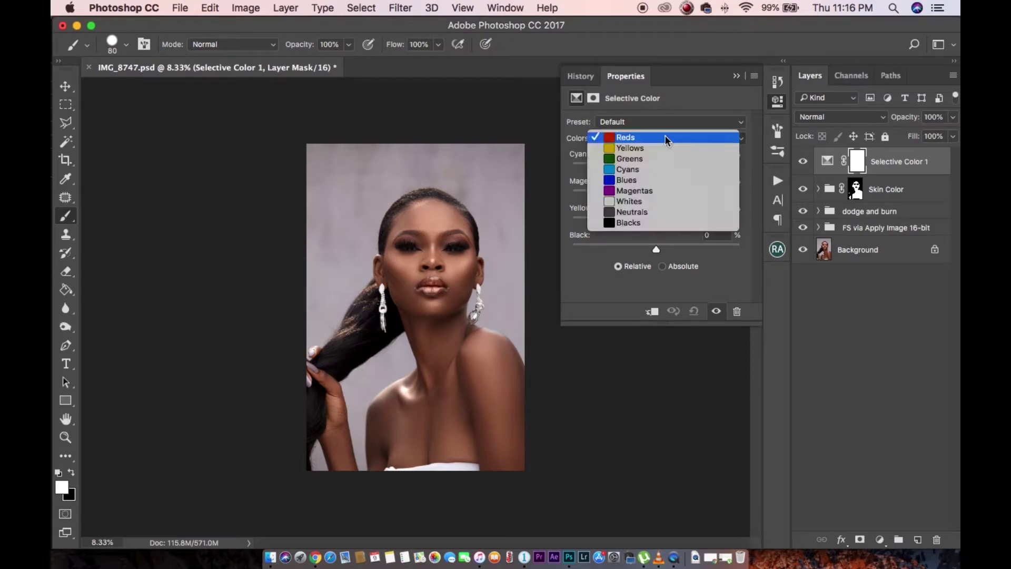
left_click(650, 224)
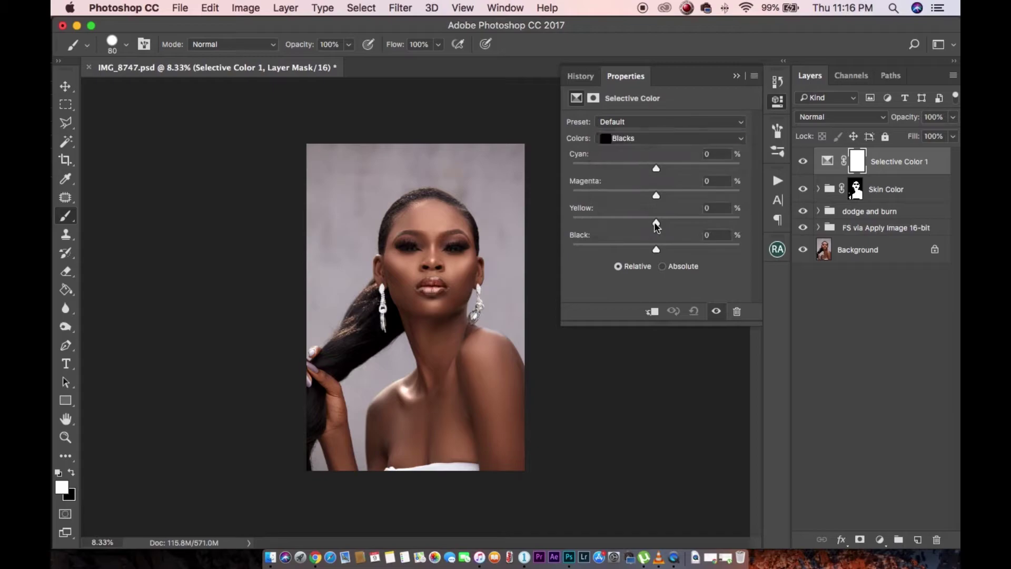
key("super+plus")
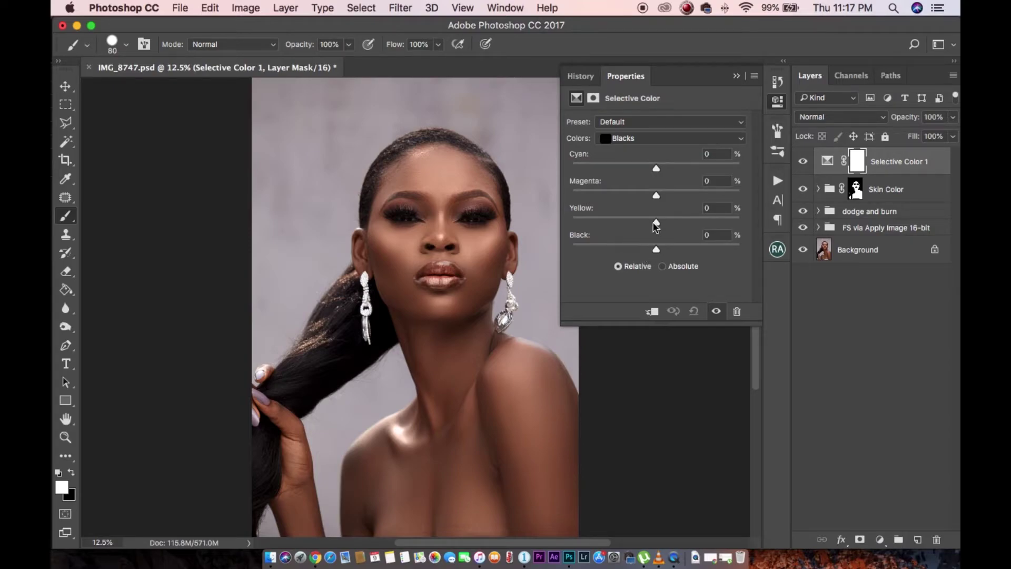
left_click_drag(656, 223, 652, 223)
Try Magenta at -46% and Cyan at -51% for the Blacks, undoing each change.
left_click_drag(657, 201, 618, 196)
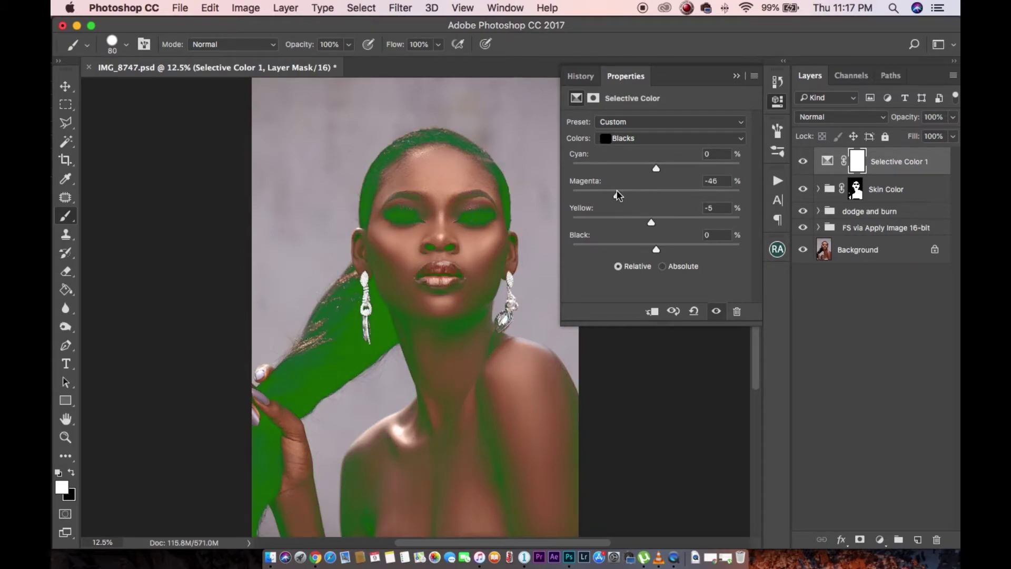
key("super+z")
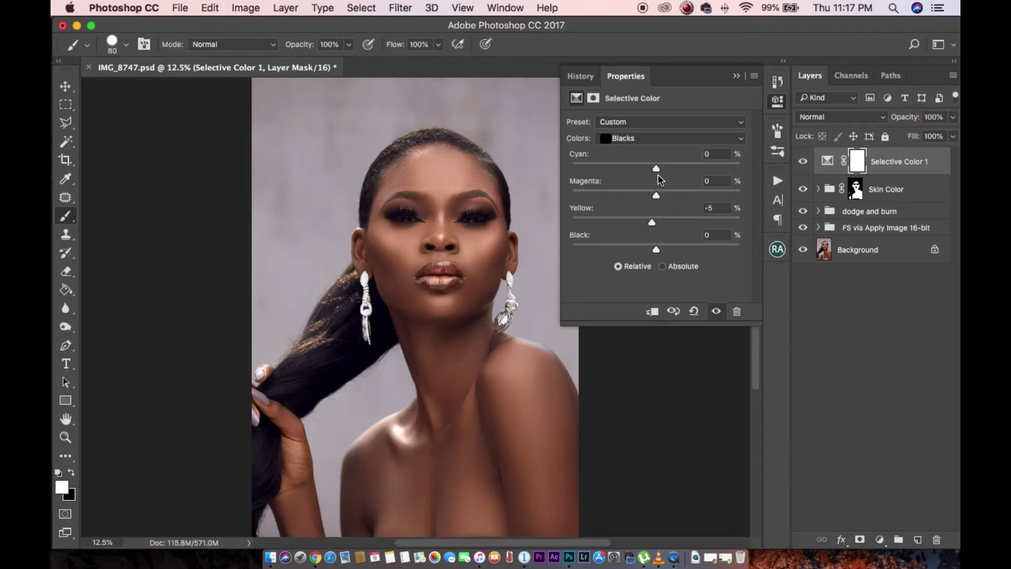
left_click_drag(657, 169, 614, 169)
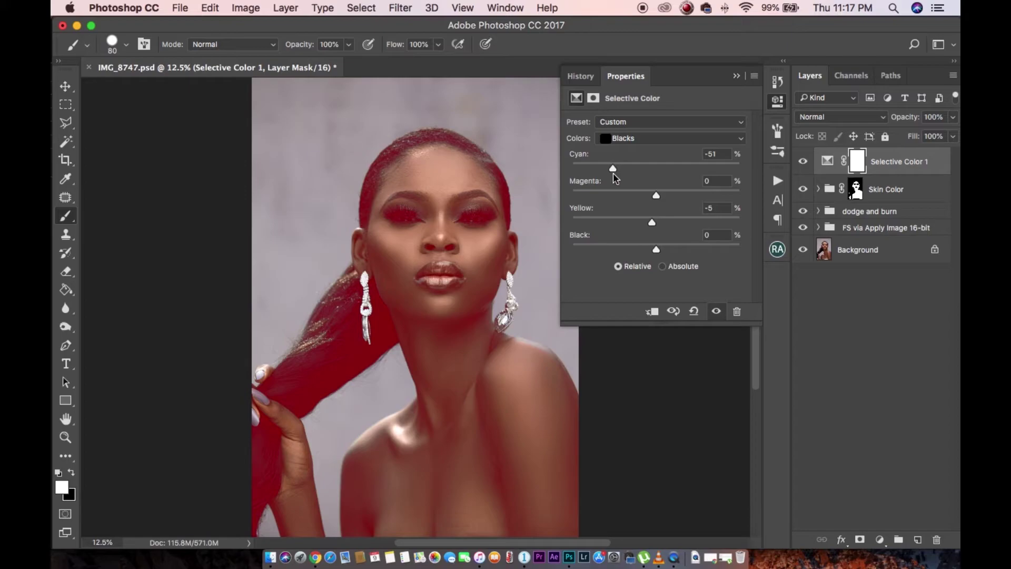
key("super+z")
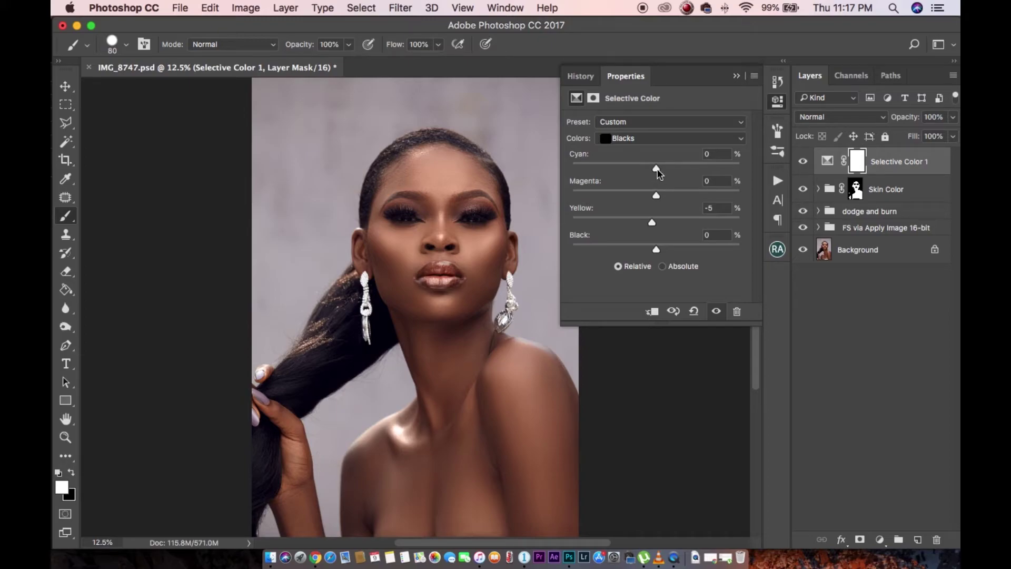
left_click_drag(658, 168, 658, 169)
Switch the Selective Color adjustment to Neutrals, try a color shift there and undo it.
left_click(662, 138)
left_click(659, 127)
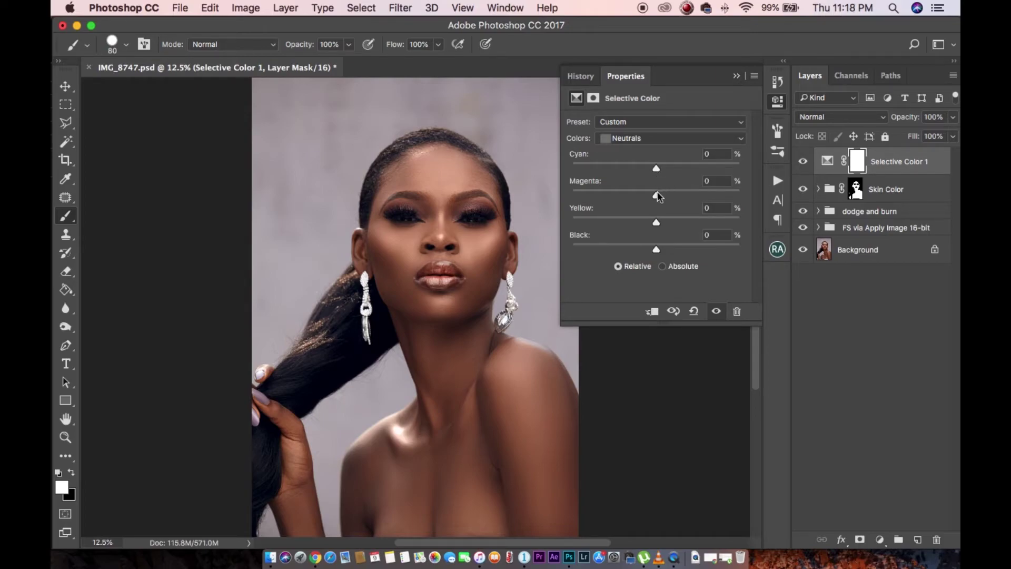
key("super+plus")
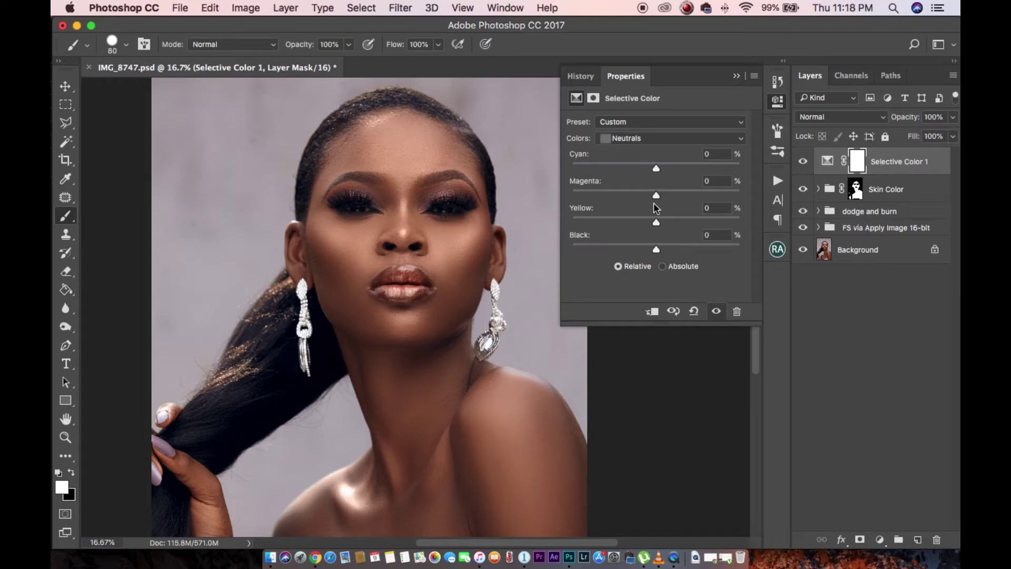
left_click_drag(657, 173, 660, 197)
key("super+z")
left_click(658, 222)
Set Black to -16% for the Whites in the Selective Color adjustment and collapse its properties.
left_click(652, 139)
left_click(639, 128)
left_click_drag(656, 248, 640, 246)
key("super+minus")
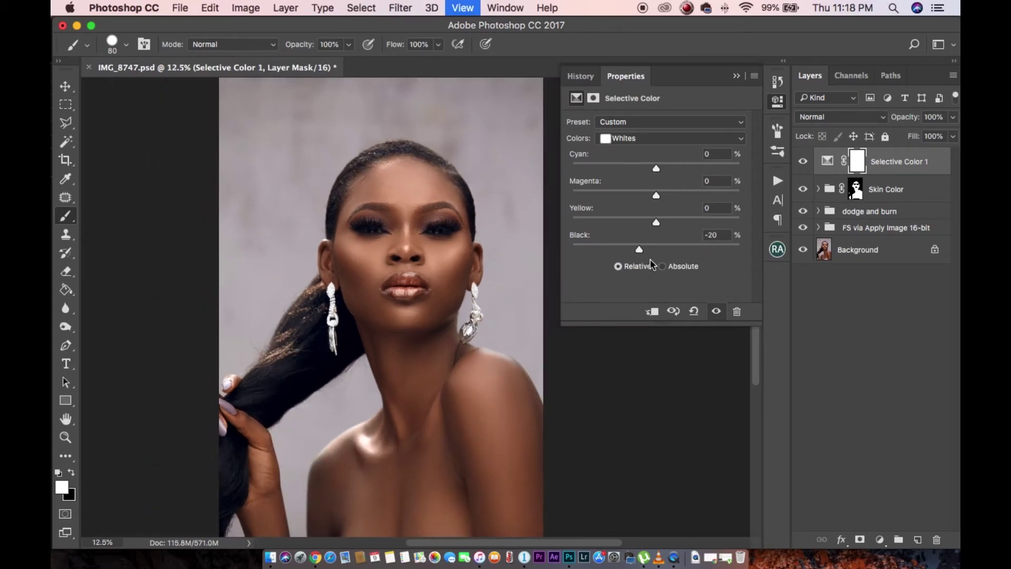
left_click_drag(641, 255, 644, 255)
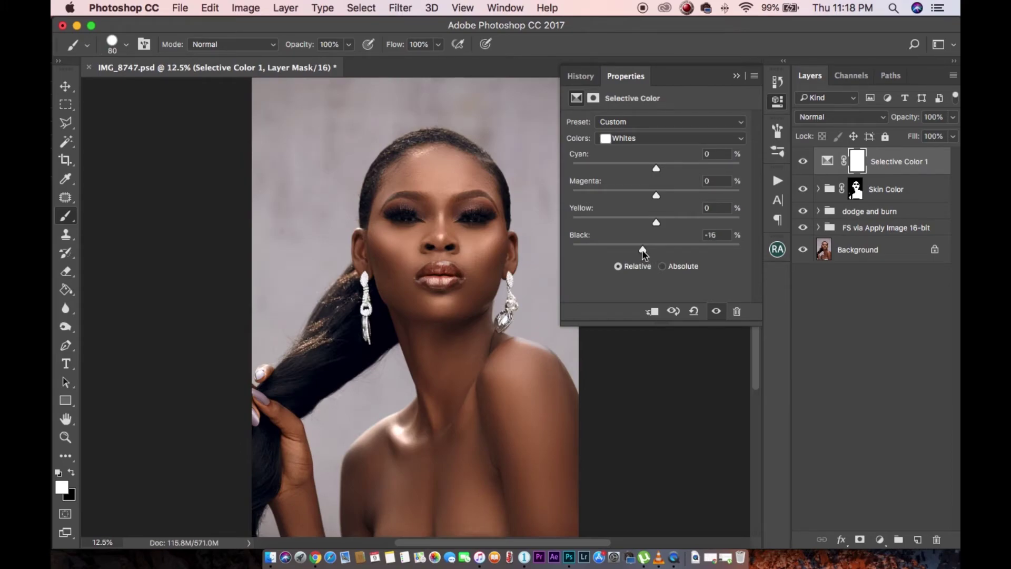
left_click(736, 77)
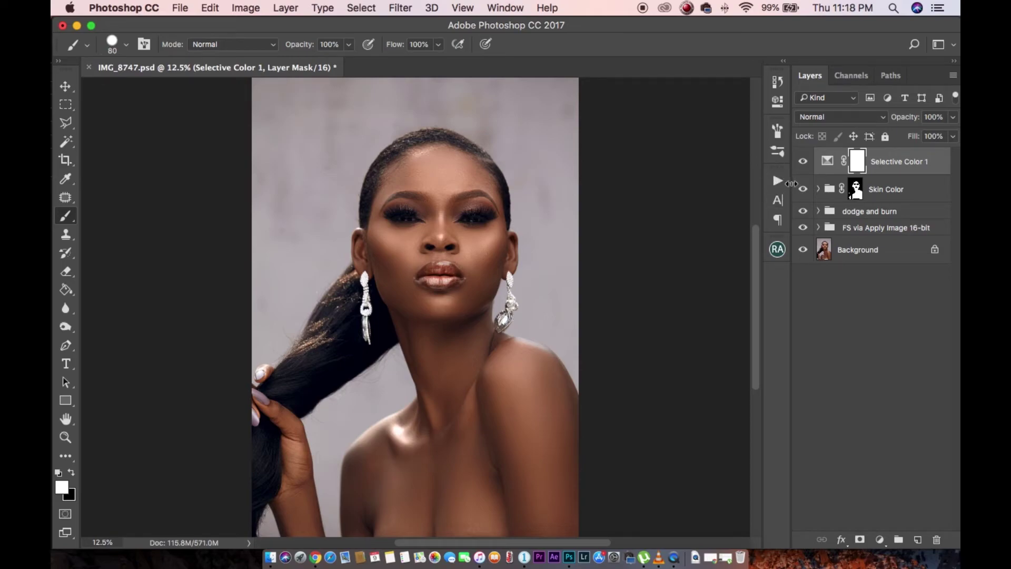
Compare the portrait with and without the Selective Color 1 layer, up close and zoomed out.
left_click(803, 162)
left_click(806, 161)
key("super+equal")
key("super+equal")
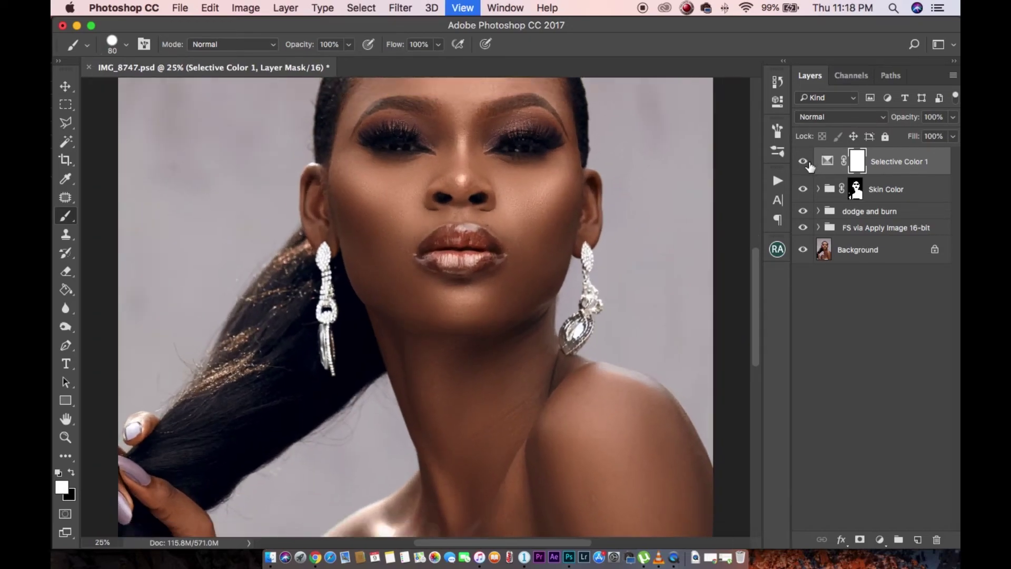
key("super+minus")
key("super+minus")
key("super+minus")
key("super+equal")
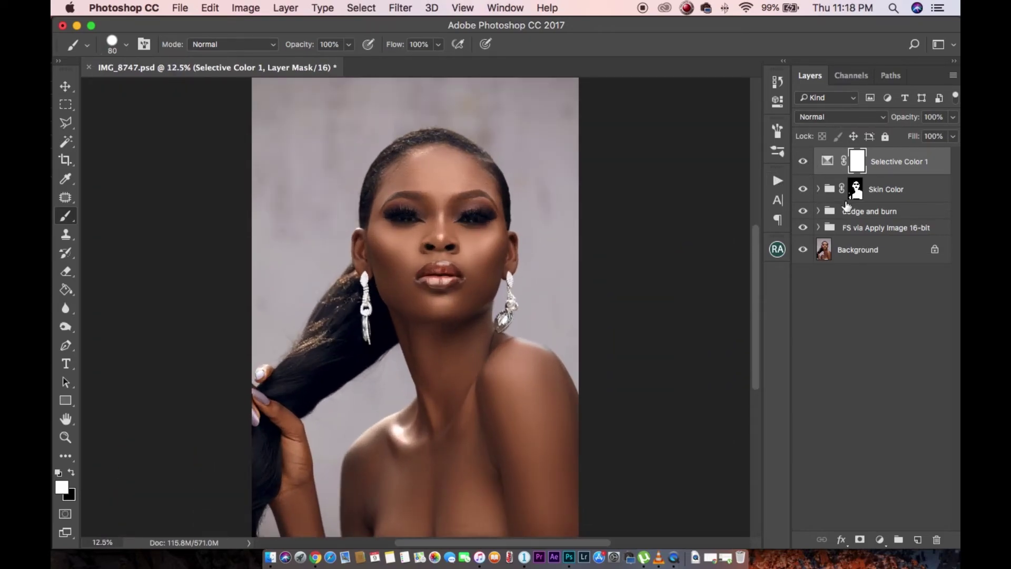
Add a Curves adjustment layer and raise the black point of its Blue channel slightly to tint the shadows blue.
left_click(880, 539)
left_click(872, 337)
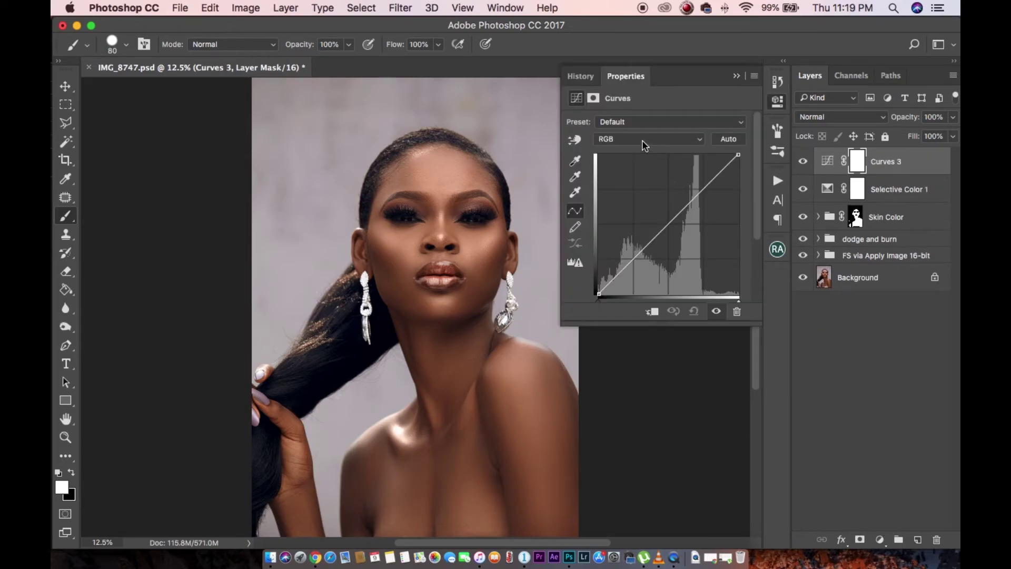
left_click(642, 141)
left_click(656, 138)
left_click(653, 141)
left_click(648, 170)
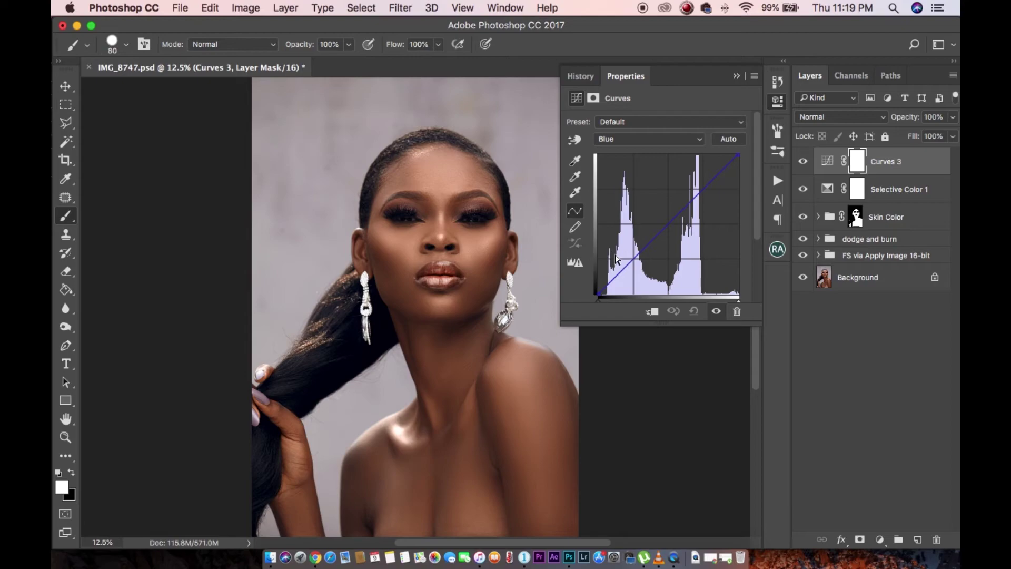
left_click_drag(600, 295, 595, 289)
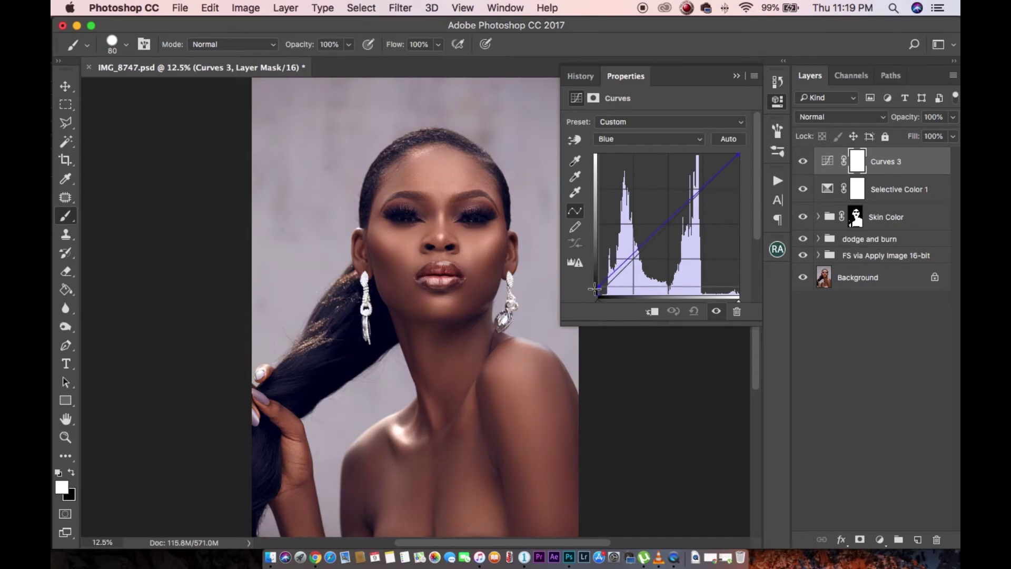
With the Selective Color 1 layer hidden, anchor the Blue curve at its midpoint and pull its white point slightly inward.
left_click(802, 190)
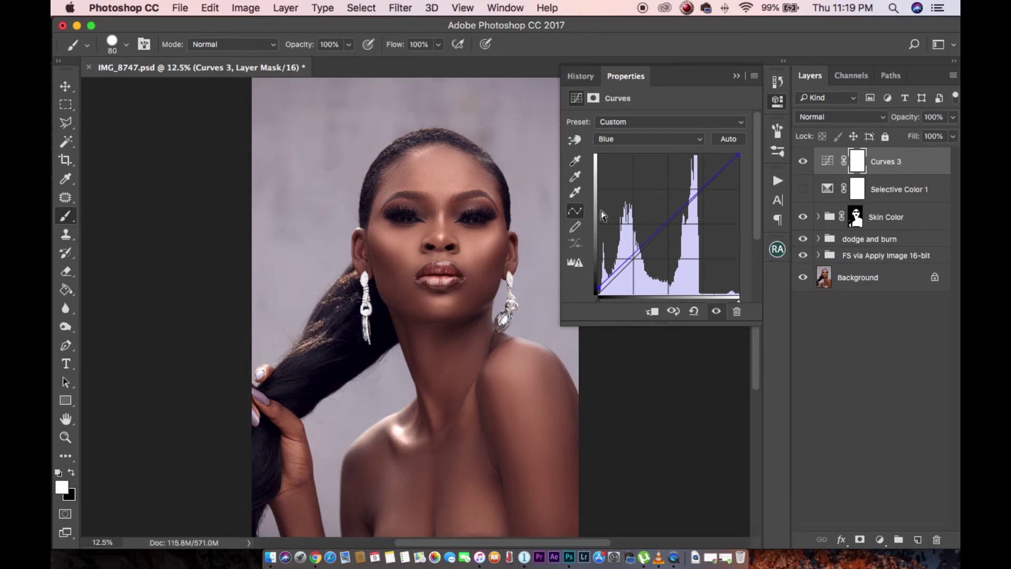
left_click_drag(666, 226, 667, 226)
mouse_move(739, 154)
left_mouse_down()
mouse_move(743, 164)
mouse_move(732, 148)
left_mouse_up()
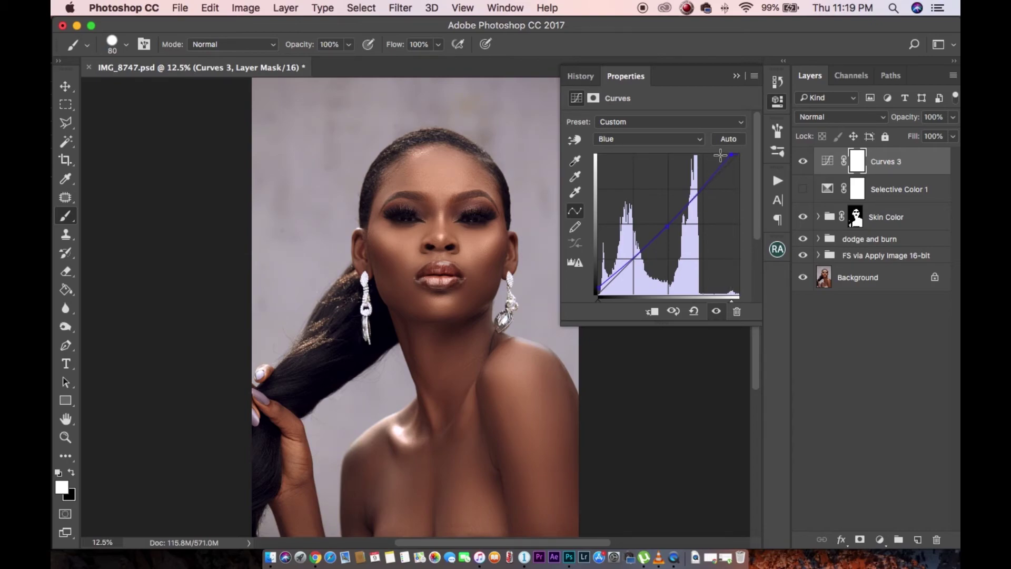
Anchor the Green channel curve at its midpoint in the Curves 3 adjustment, keeping the point on the diagonal.
left_click(683, 140)
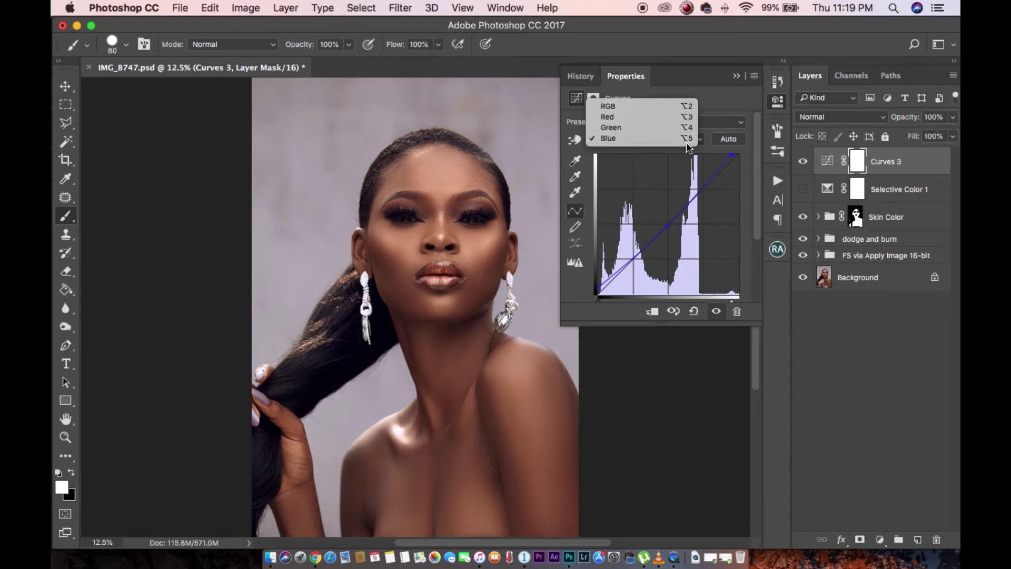
left_click(658, 128)
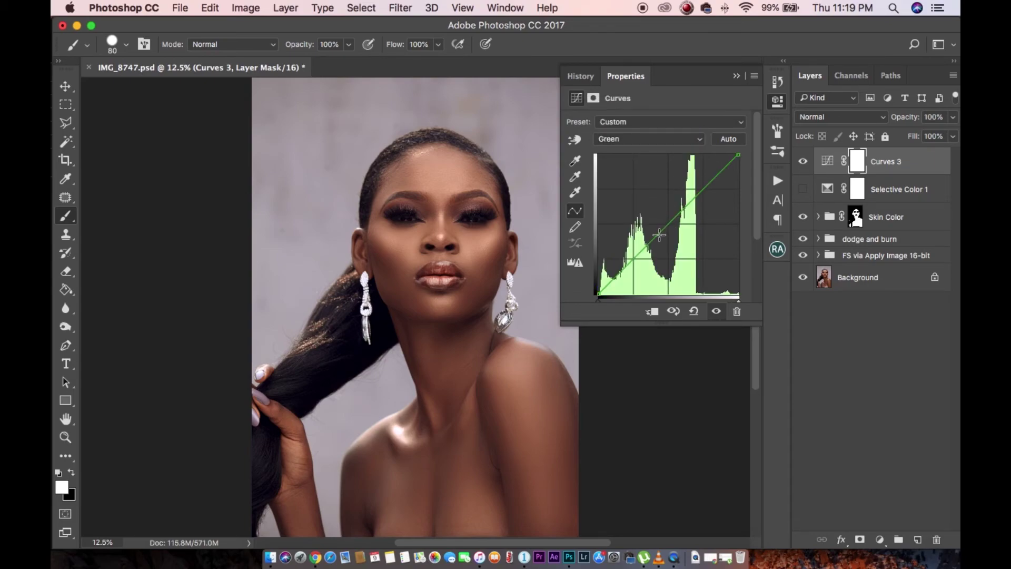
left_click(669, 226)
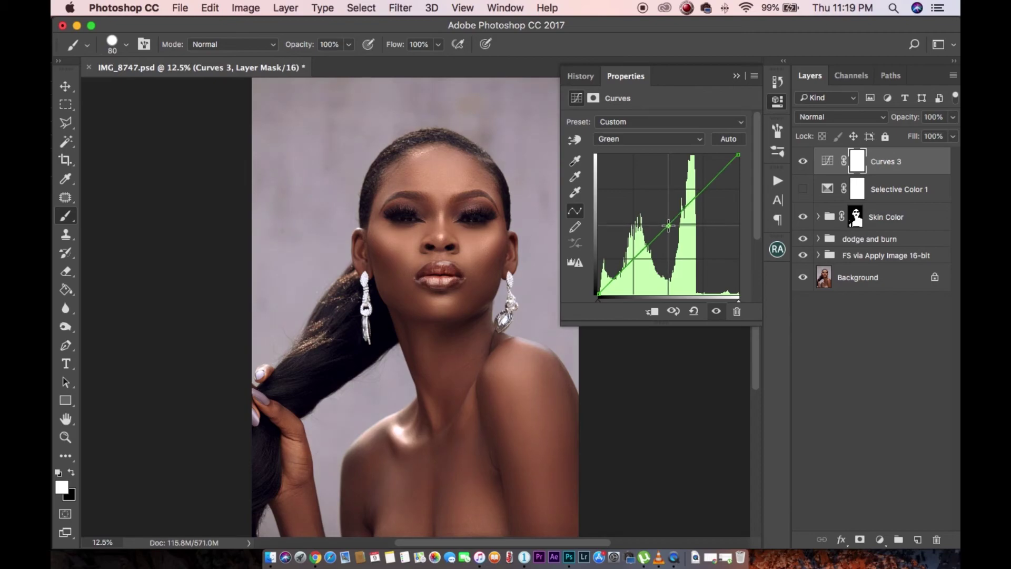
left_click_drag(669, 226, 669, 225)
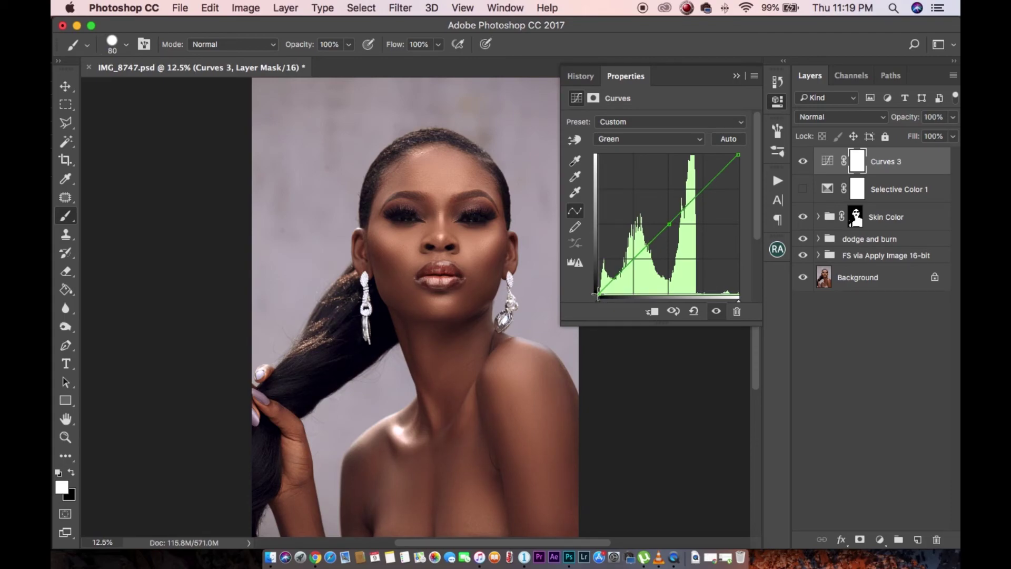
Shape the RGB curve into a gentle S with slightly lowered shadows and raised highlights, and lift its black point slightly.
left_click(651, 140)
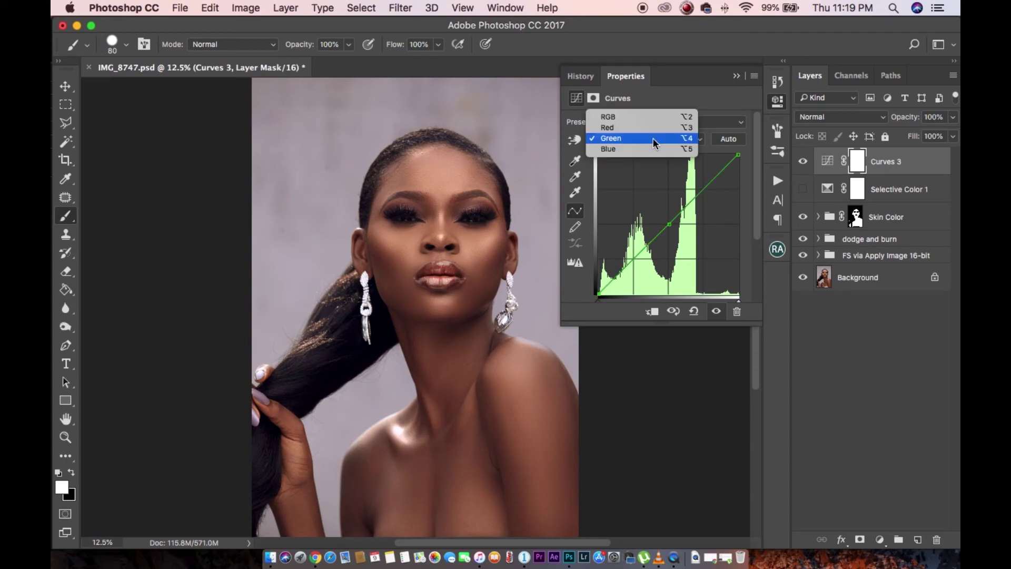
left_click(639, 116)
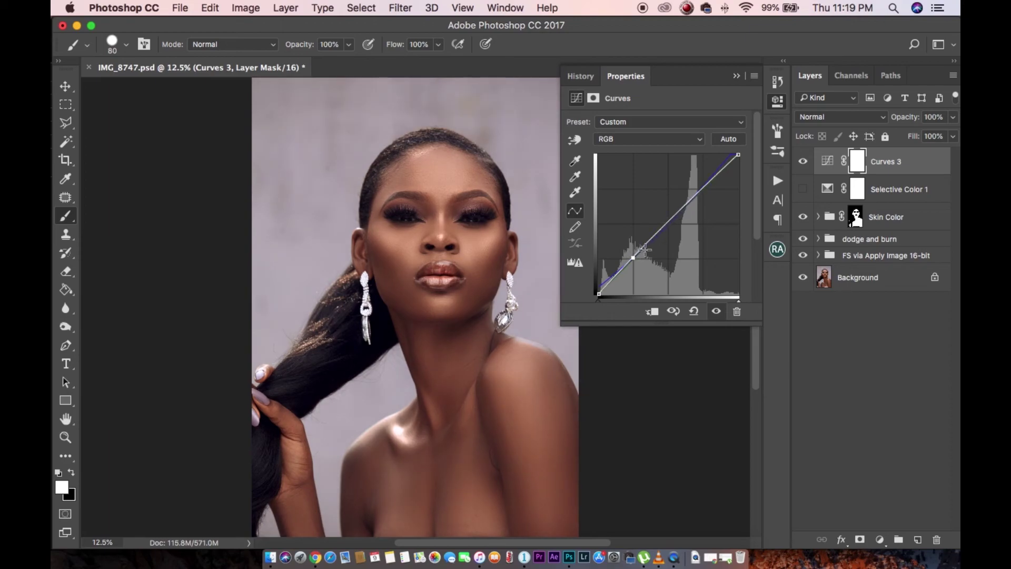
left_click_drag(633, 258, 636, 260)
left_click_drag(692, 201, 696, 196)
left_click(637, 259)
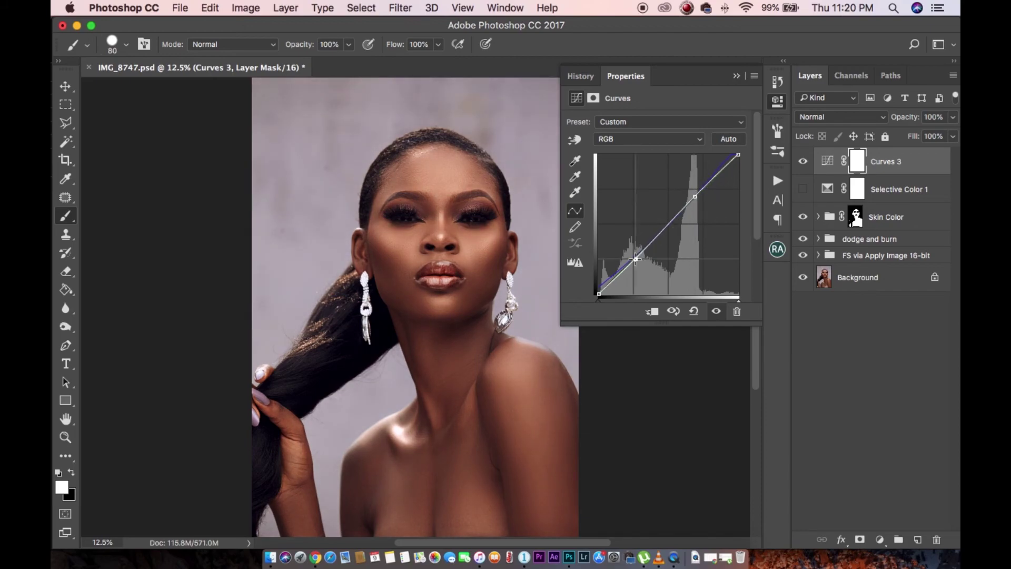
left_click_drag(597, 297, 597, 292)
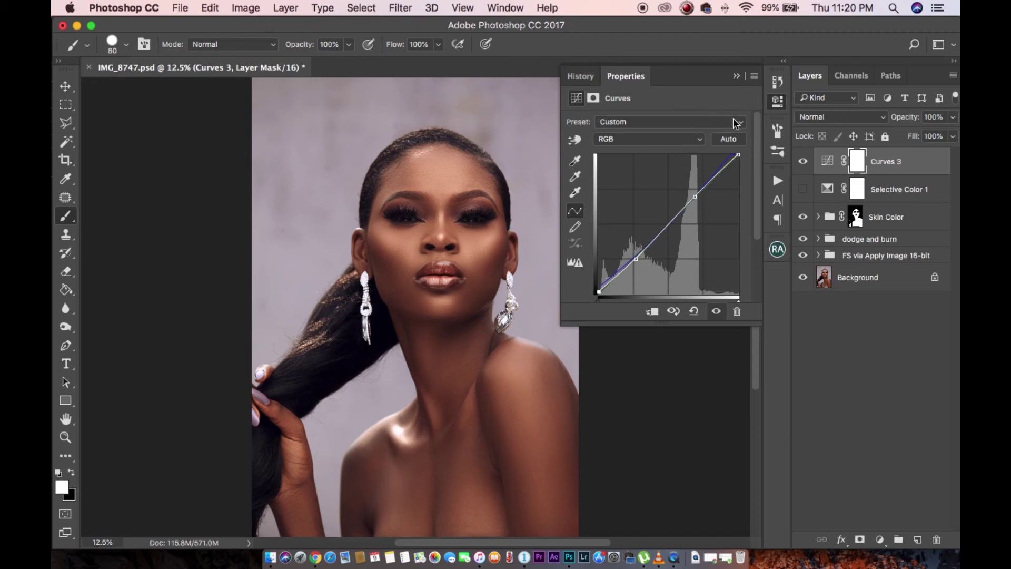
Collapse the curve properties and compare the portrait's face with and without the Curves 3 layer at close zoom.
key("super+equal")
key("super+equal")
key("super+equal")
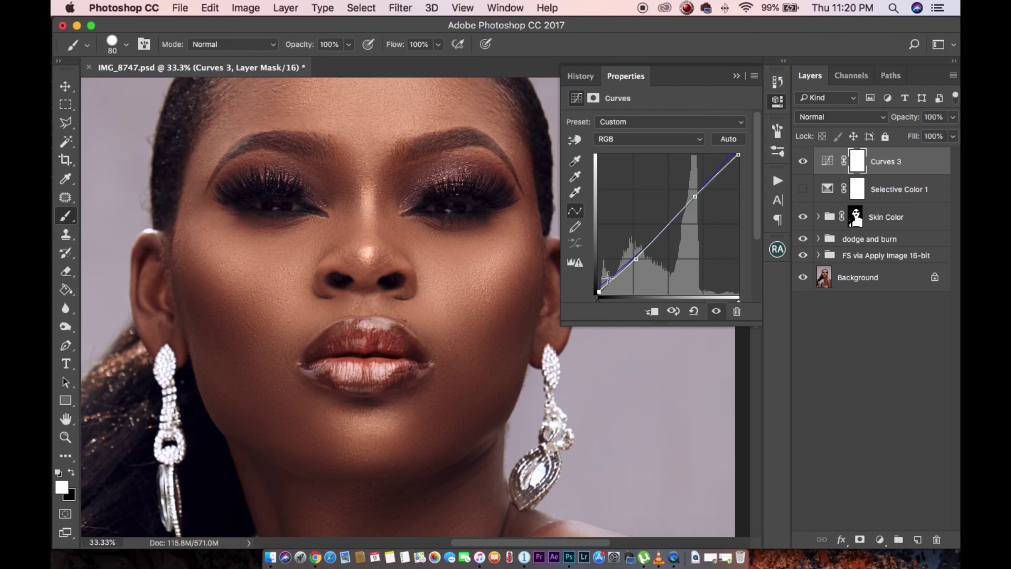
key("super+minus")
key("super+minus")
left_click(802, 165)
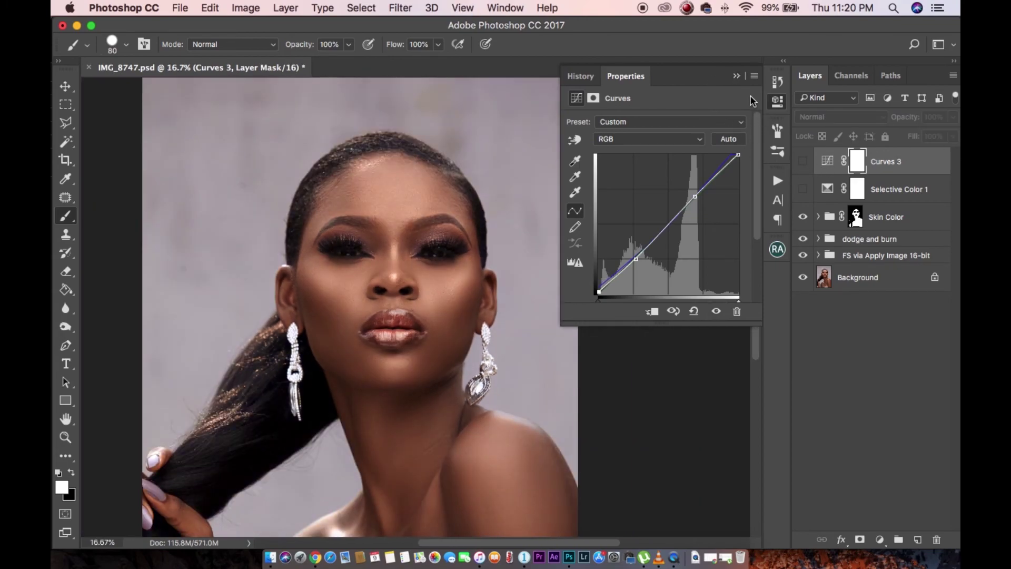
left_click(737, 76)
key("super+minus")
key("super+plus")
key("super+plus")
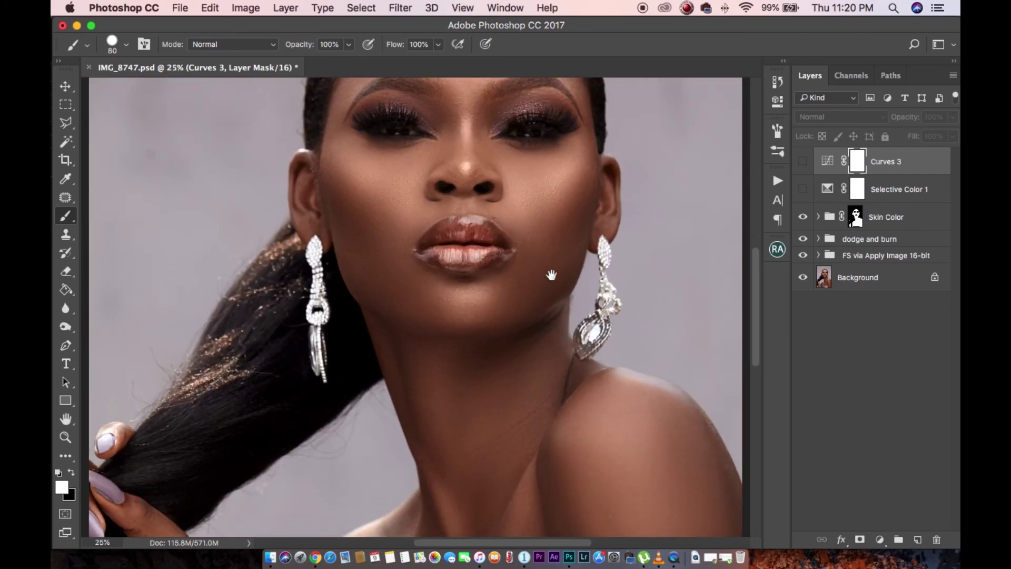
scroll(548, 281, "up", 5)
scroll(548, 280, "right", 2)
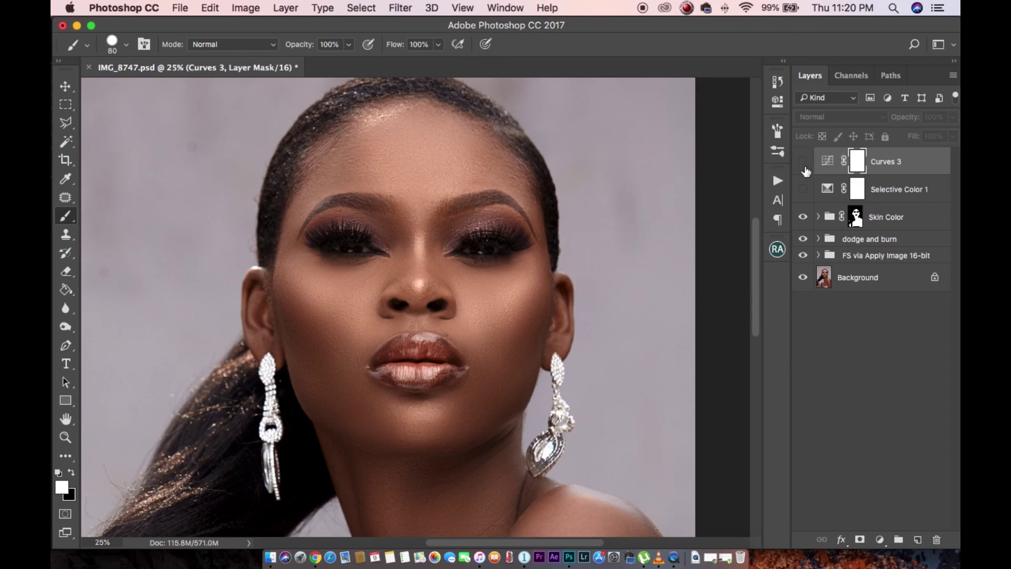
left_click(804, 163)
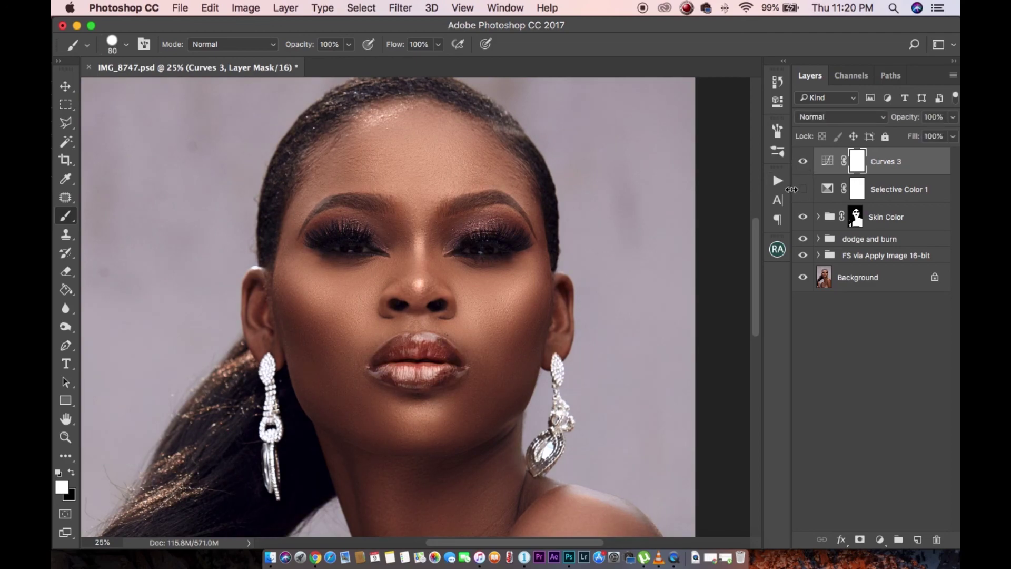
key("super+equal")
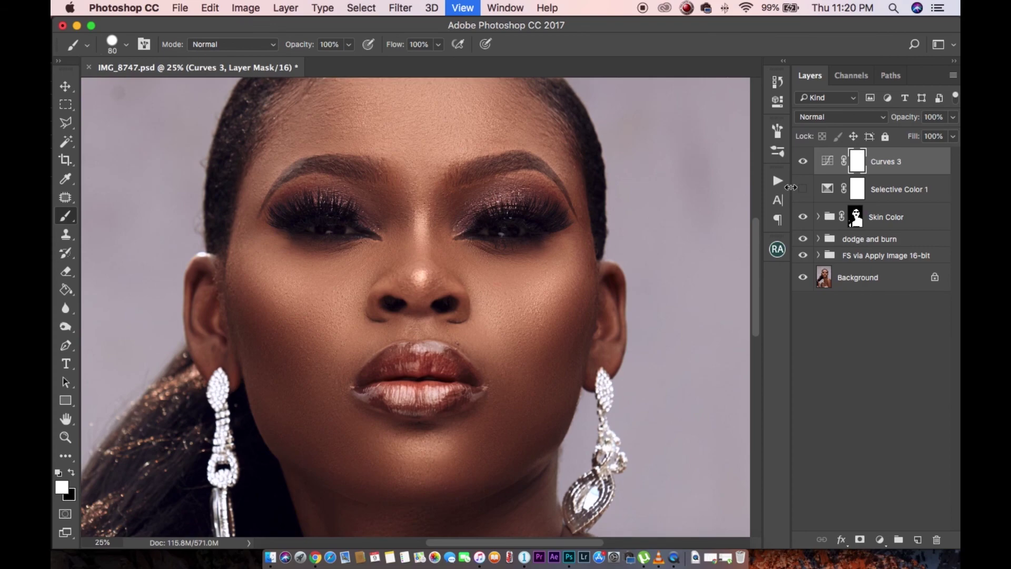